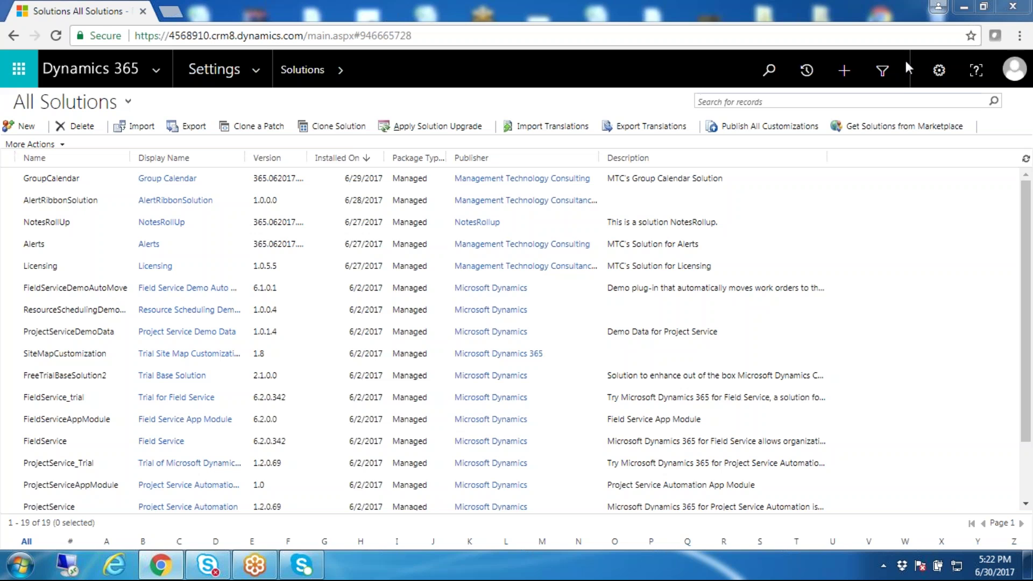
- In Settings > Solutions, open the Group Calendar solution's configuration popup
{"action": "left_click", "coordinate": [905, 58]}
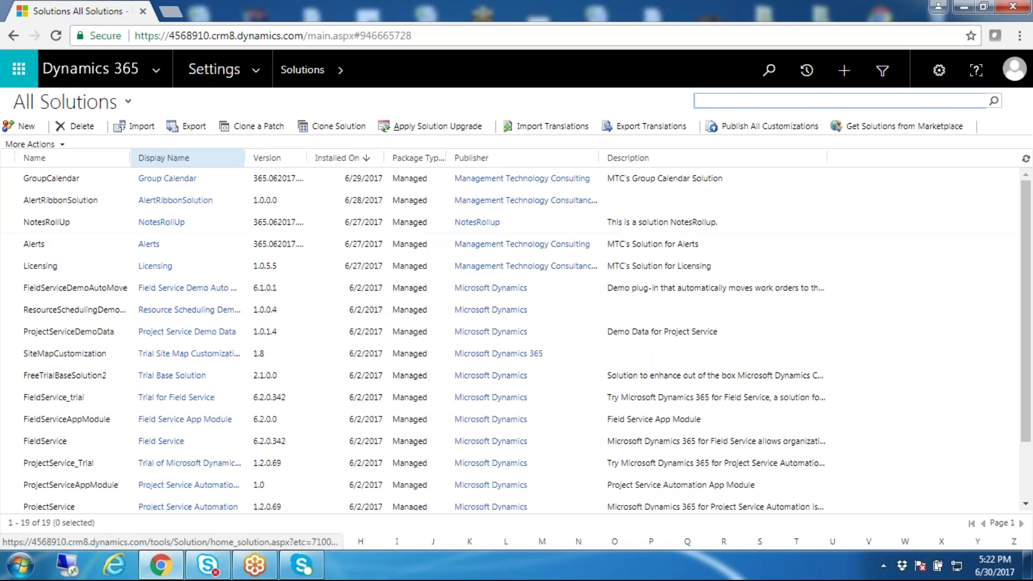
{"action": "left_click", "coordinate": [176, 182]}
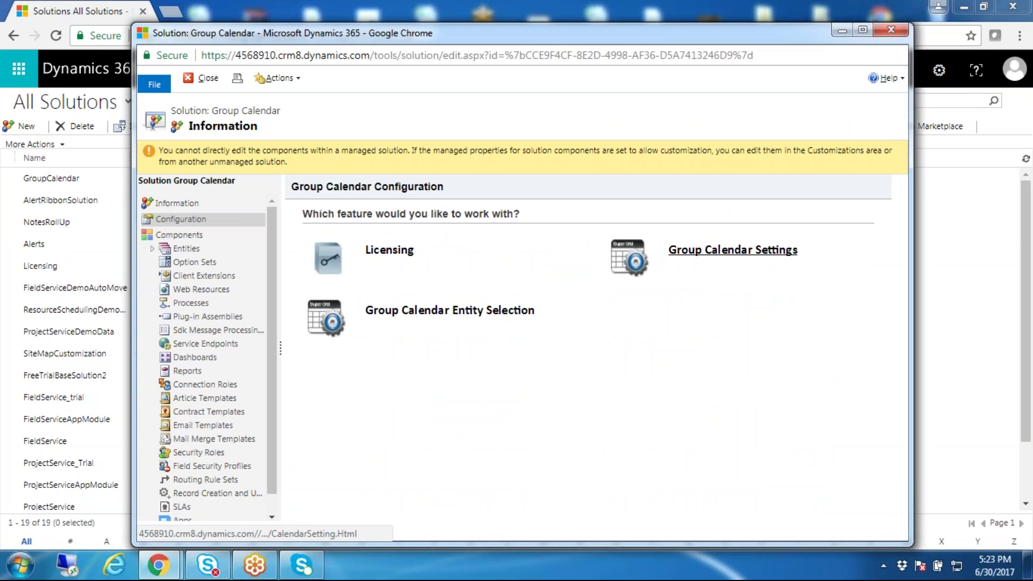
- Open Group Calendar Settings on the Appointment tab and review its tooltip and display attributes
{"action": "left_click", "coordinate": [733, 250]}
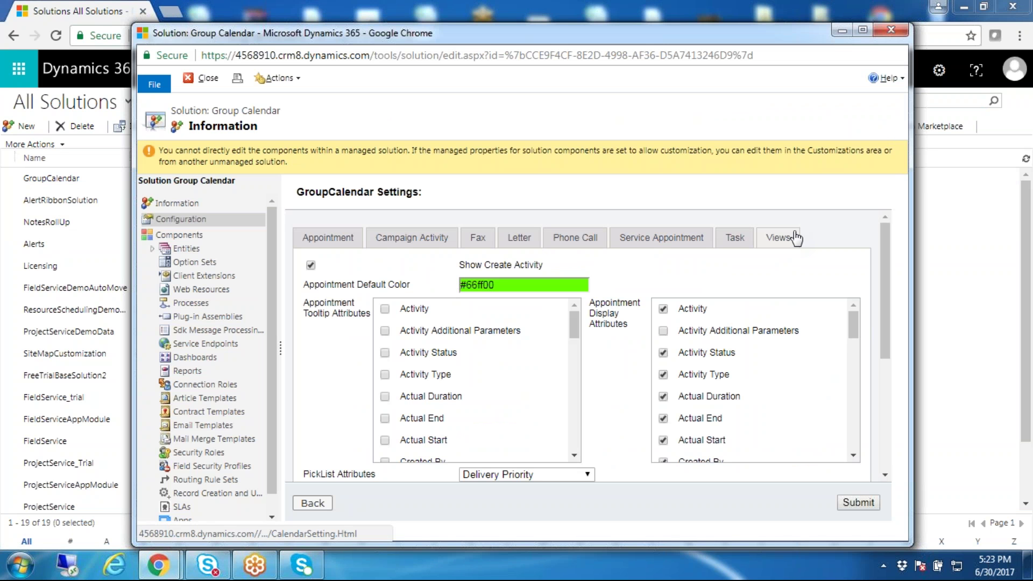
{"action": "left_click", "coordinate": [341, 243]}
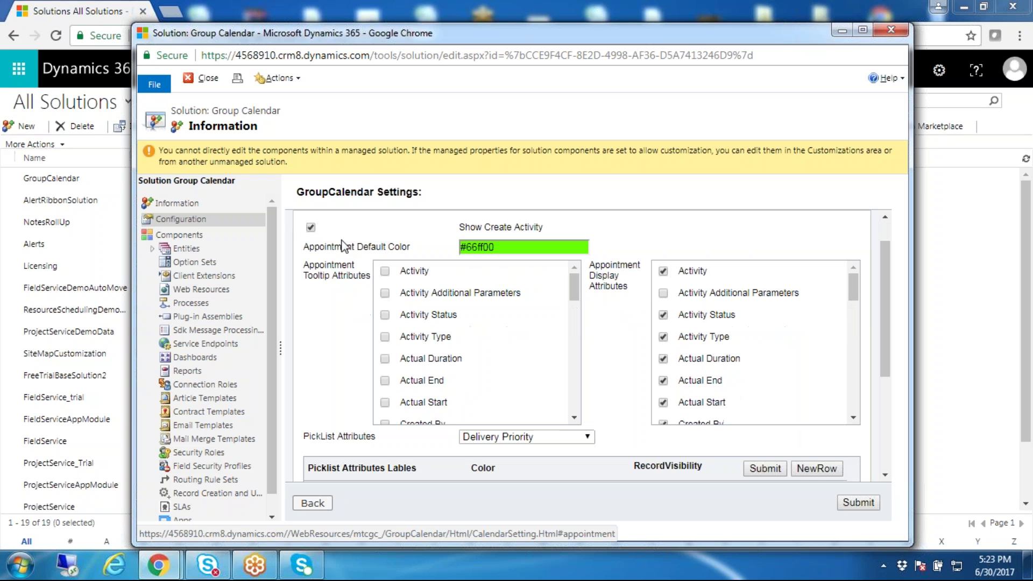
{"action": "scroll", "coordinate": [431, 317], "scroll_direction": "down", "scroll_amount": 2}
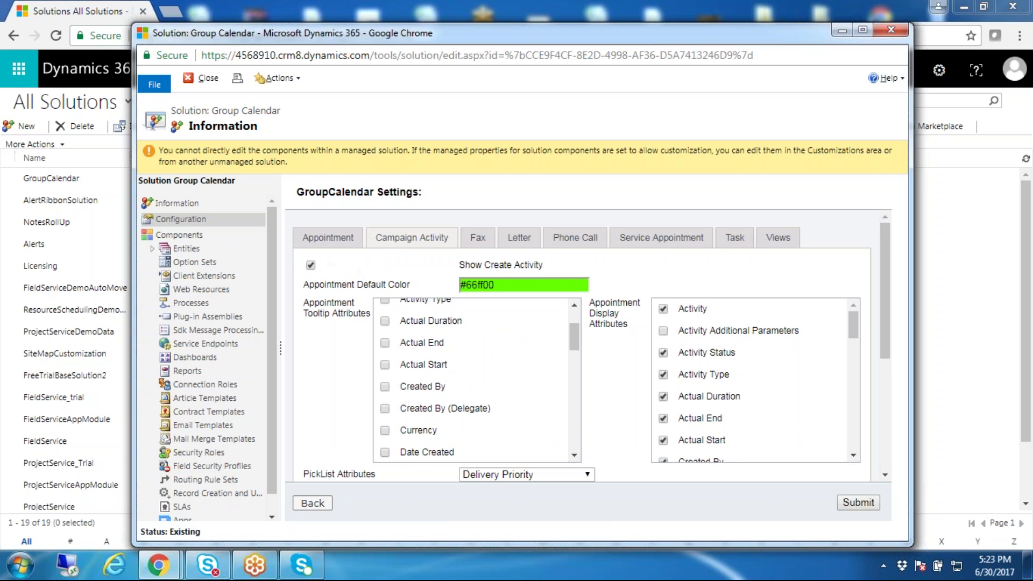
{"action": "scroll", "coordinate": [448, 348], "scroll_direction": "up", "scroll_amount": 2}
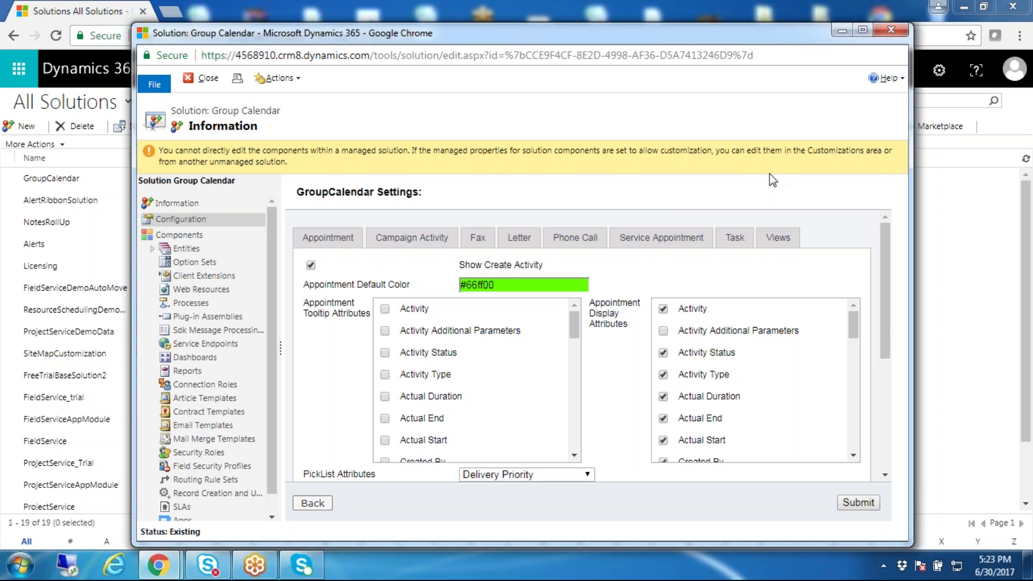
{"action": "scroll", "coordinate": [614, 253], "scroll_direction": "down", "scroll_amount": 2}
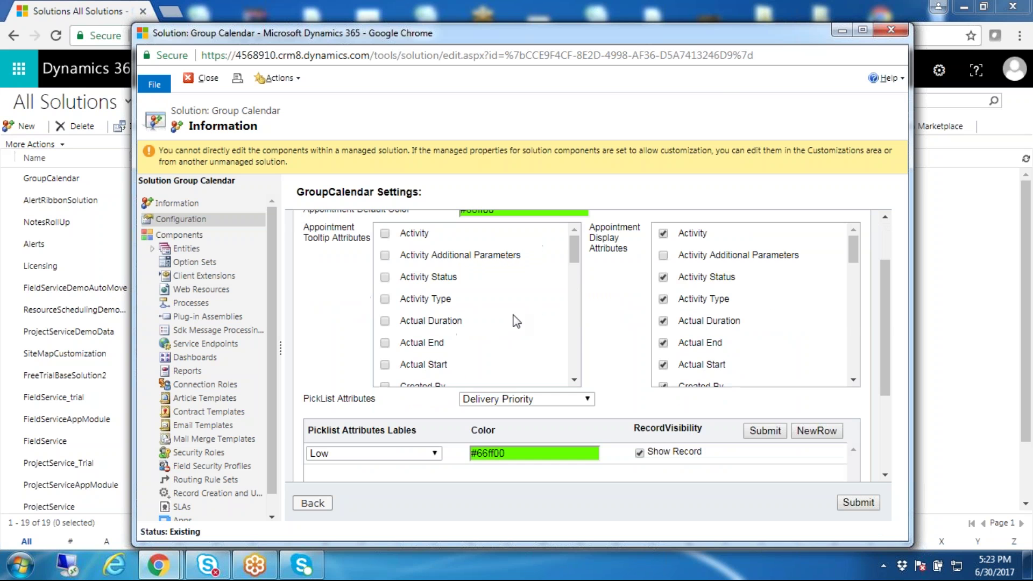
{"action": "scroll", "coordinate": [452, 318], "scroll_direction": "up", "scroll_amount": 2}
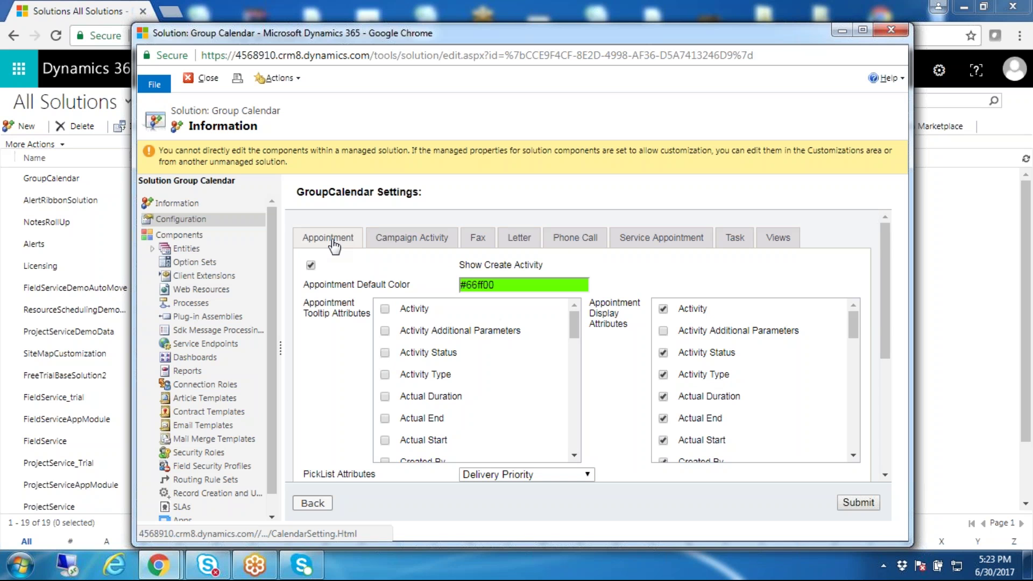
{"action": "scroll", "coordinate": [455, 377], "scroll_direction": "down", "scroll_amount": 4}
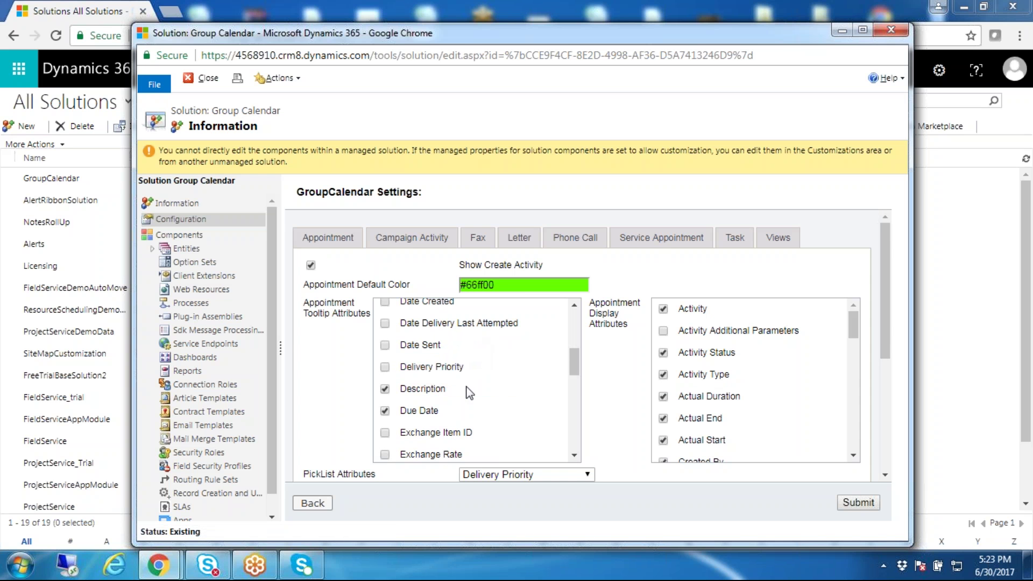
{"action": "scroll", "coordinate": [469, 377], "scroll_direction": "down", "scroll_amount": 2}
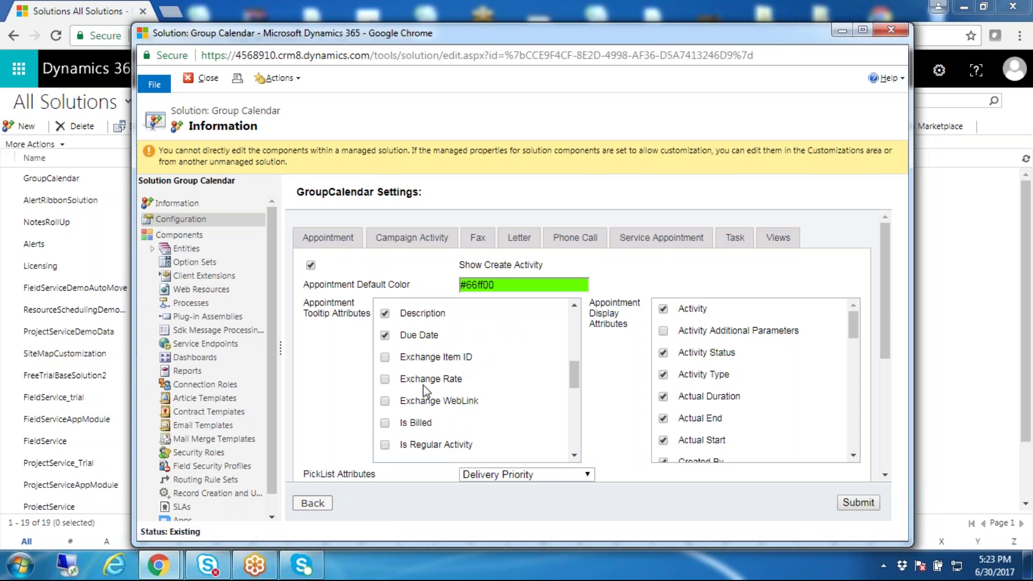
{"action": "scroll", "coordinate": [423, 384], "scroll_direction": "up", "scroll_amount": 6}
{"action": "scroll", "coordinate": [431, 383], "scroll_direction": "down", "scroll_amount": 2}
{"action": "scroll", "coordinate": [440, 383], "scroll_direction": "up", "scroll_amount": 1}
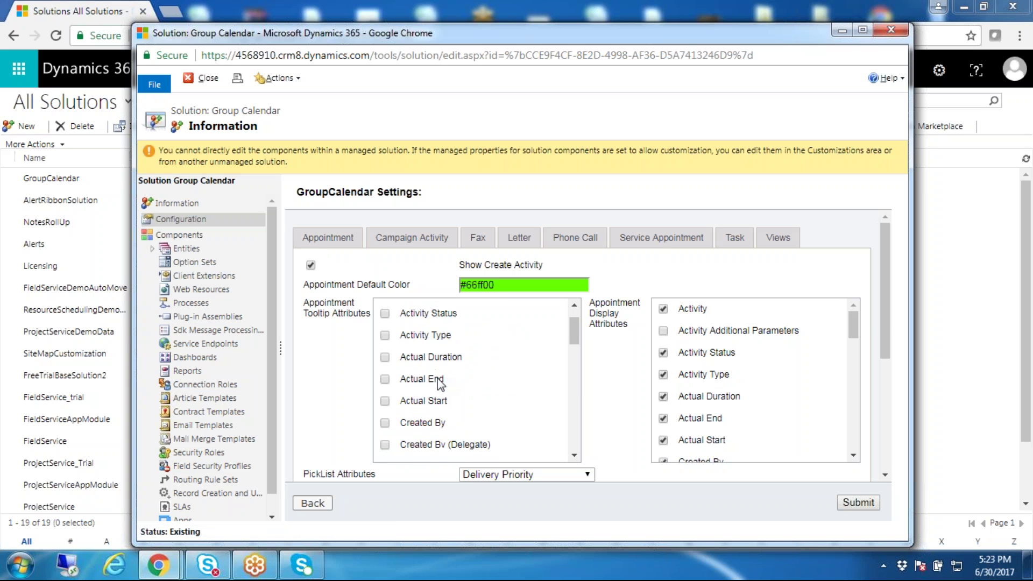
{"action": "scroll", "coordinate": [439, 380], "scroll_direction": "down", "scroll_amount": 4}
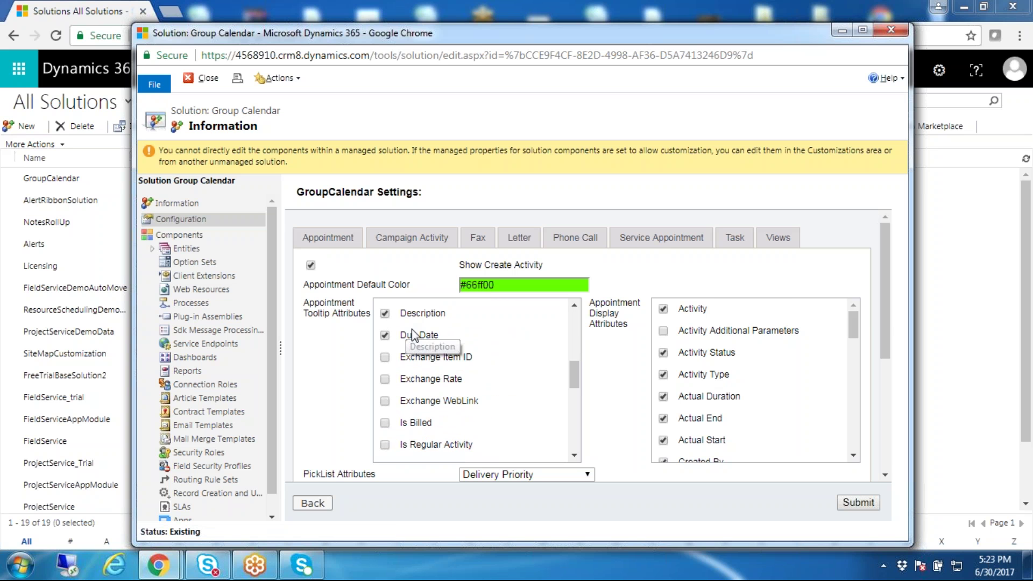
{"action": "scroll", "coordinate": [441, 345], "scroll_direction": "up", "scroll_amount": 2}
{"action": "scroll", "coordinate": [466, 394], "scroll_direction": "down", "scroll_amount": 4}
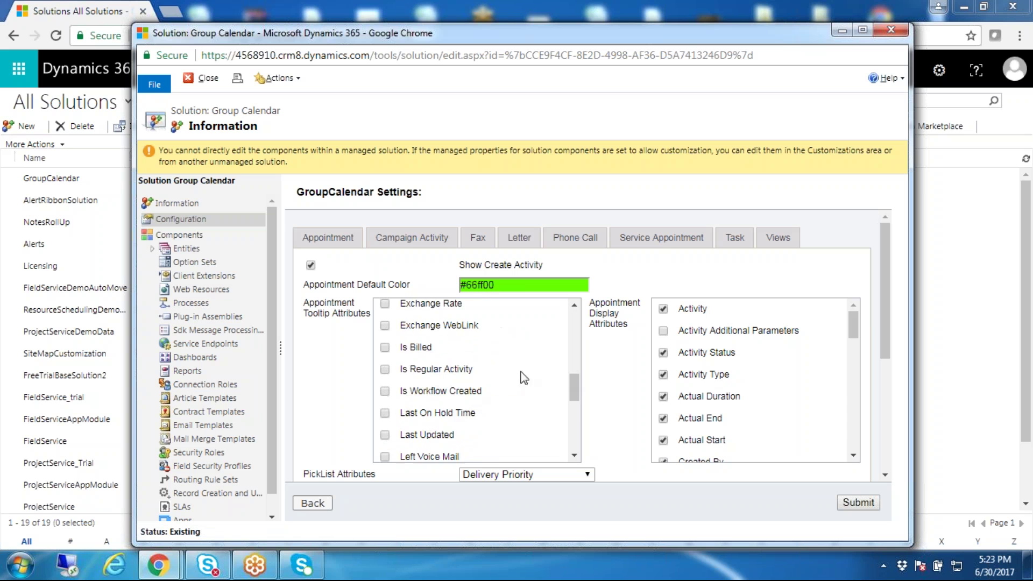
{"action": "scroll", "coordinate": [524, 376], "scroll_direction": "down", "scroll_amount": 4}
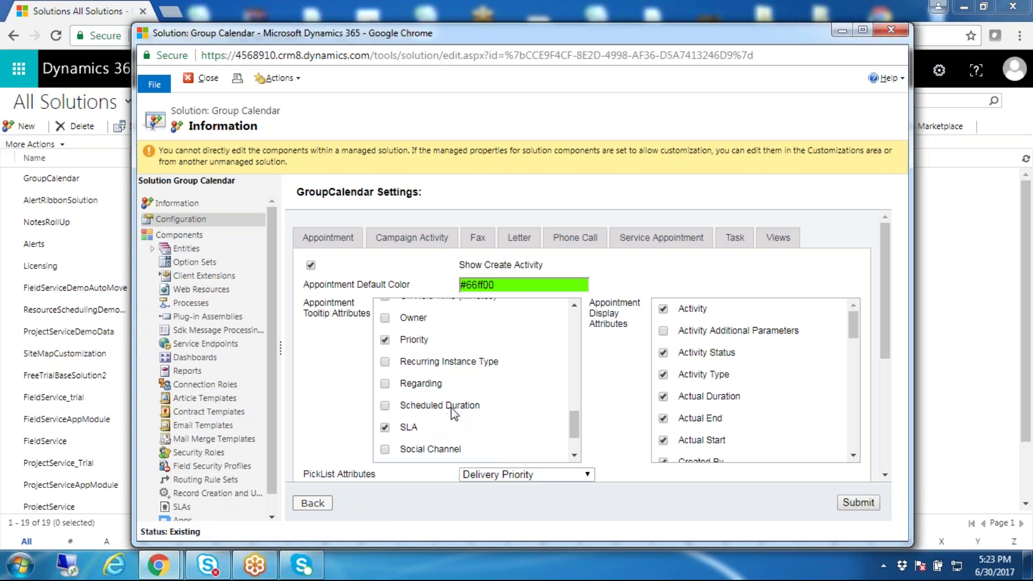
{"action": "scroll", "coordinate": [454, 413], "scroll_direction": "up", "scroll_amount": 2}
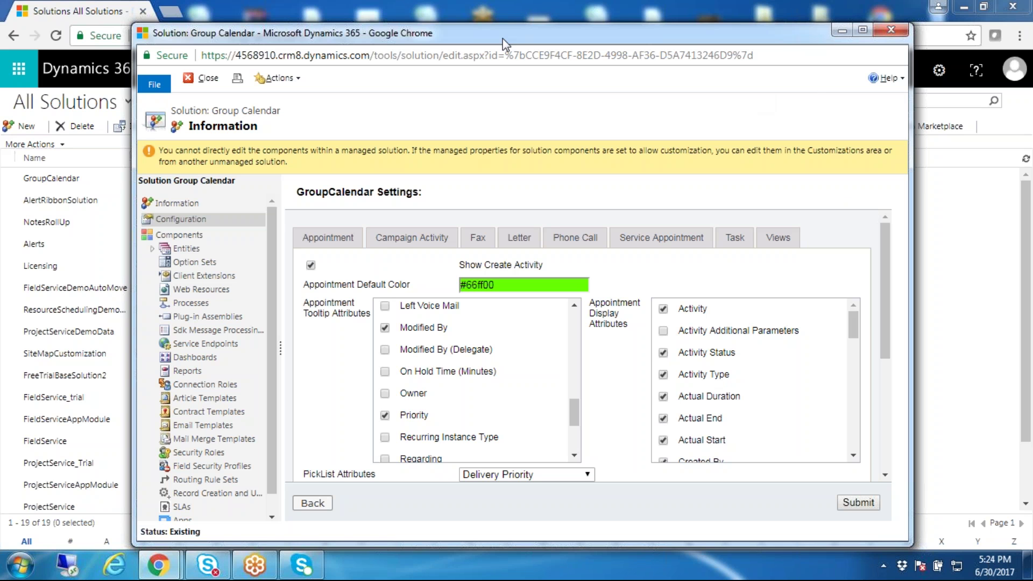
{"action": "left_click_drag", "start_coordinate": [502, 37], "coordinate": [477, 16]}
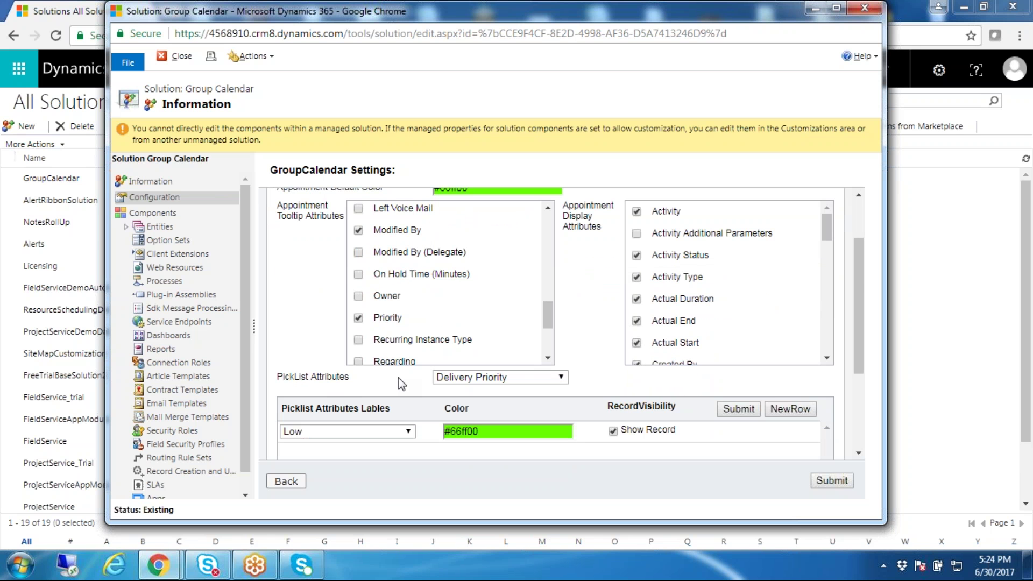
- Set the picklist attribute to Priority with Low as the label value
{"action": "scroll", "coordinate": [586, 319], "scroll_direction": "down", "scroll_amount": 2}
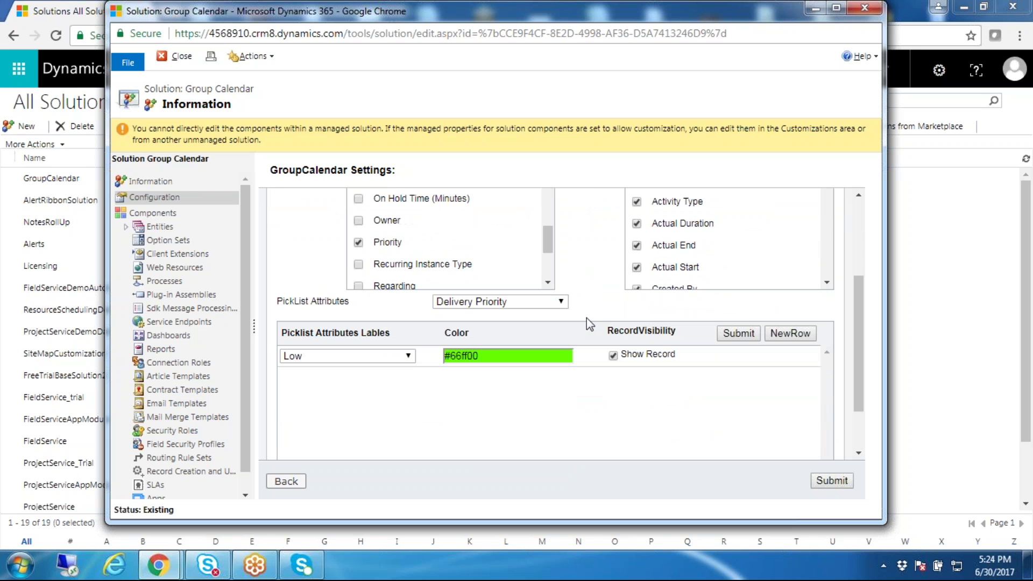
{"action": "left_click", "coordinate": [561, 305]}
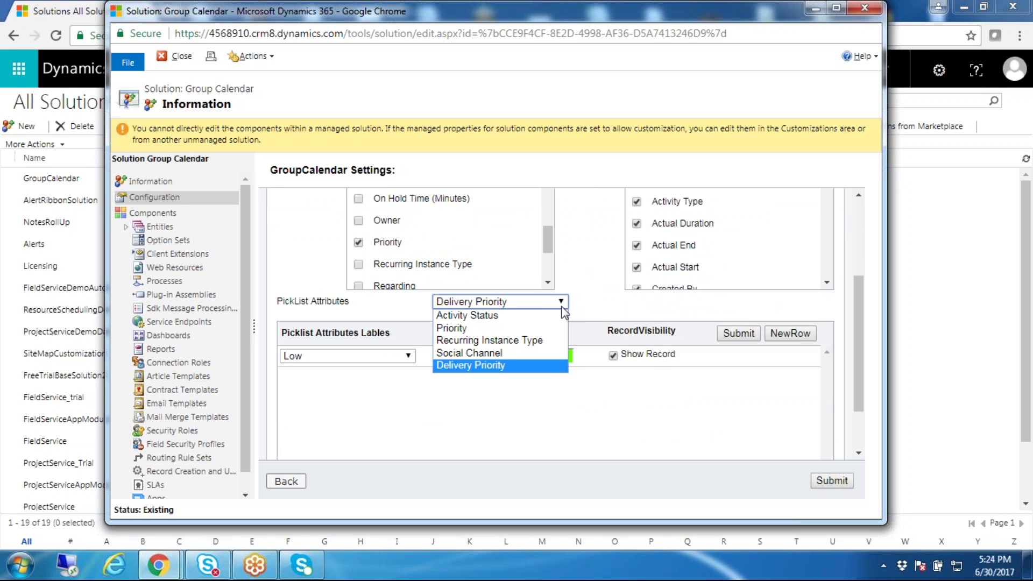
{"action": "left_click", "coordinate": [505, 330]}
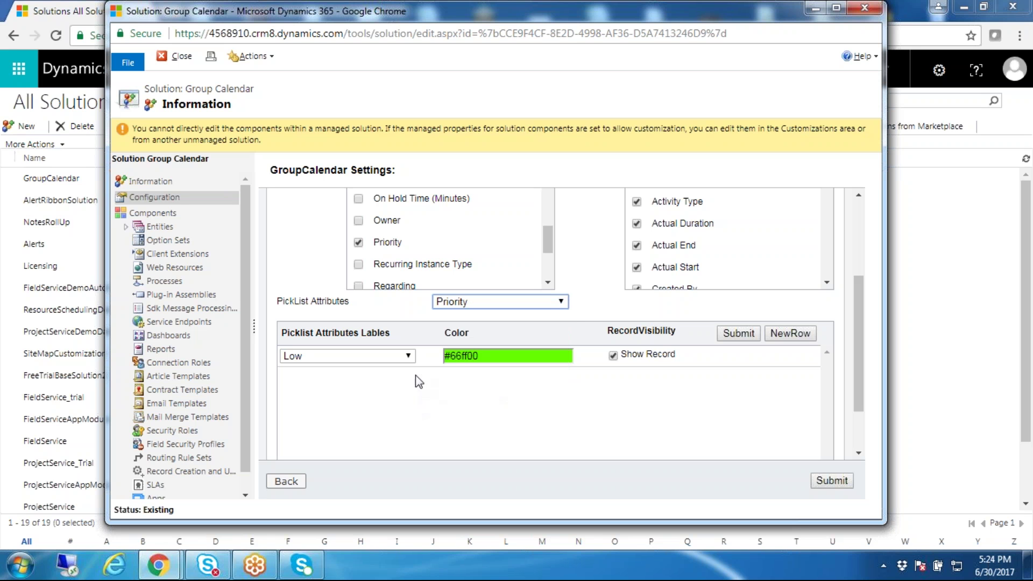
{"action": "left_click", "coordinate": [407, 358]}
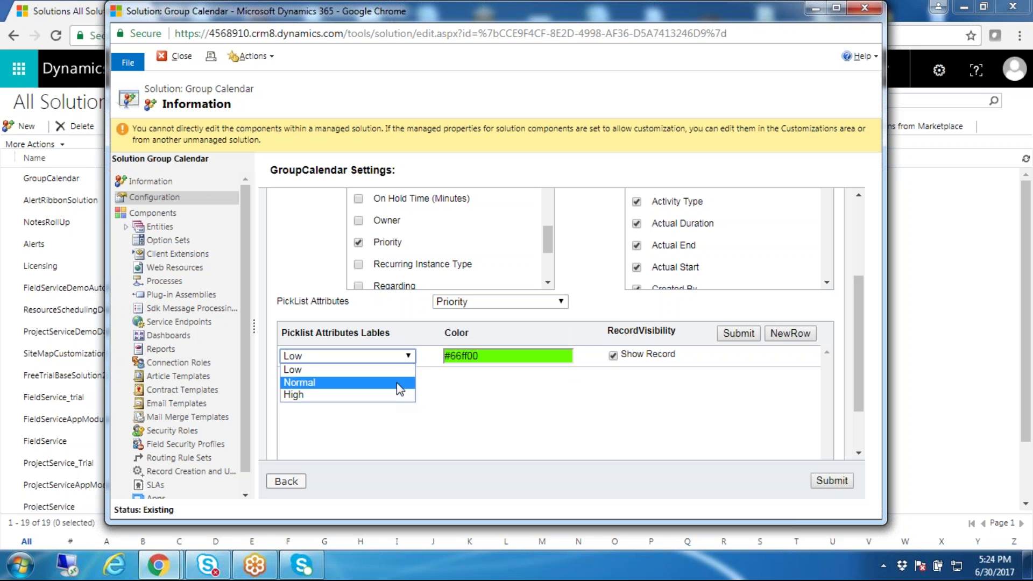
{"action": "left_click", "coordinate": [612, 313]}
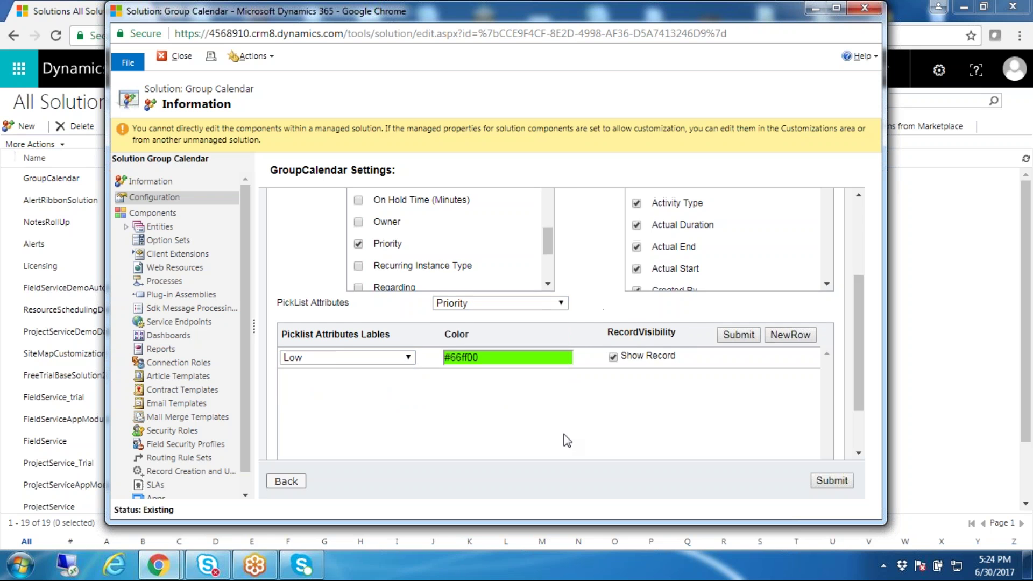
{"action": "scroll", "coordinate": [566, 440], "scroll_direction": "up", "scroll_amount": 2}
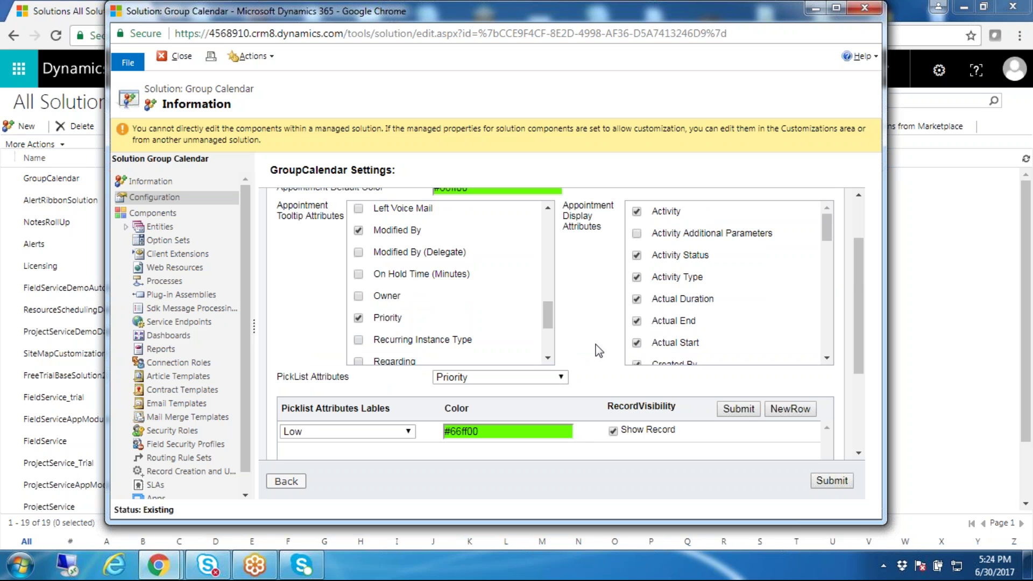
{"action": "scroll", "coordinate": [597, 351], "scroll_direction": "up", "scroll_amount": 2}
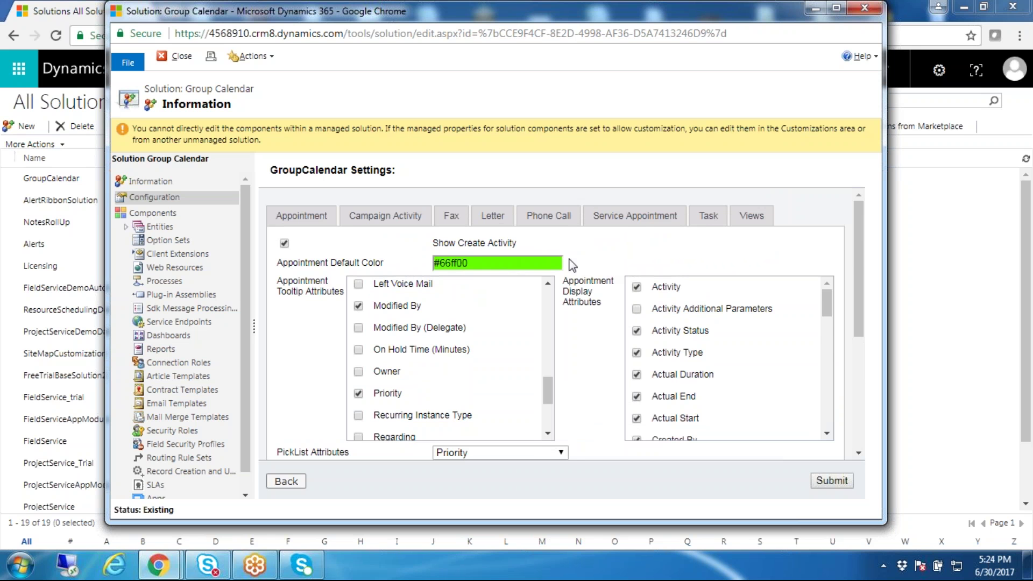
{"action": "scroll", "coordinate": [600, 256], "scroll_direction": "down", "scroll_amount": 3}
{"action": "scroll", "coordinate": [600, 256], "scroll_direction": "down", "scroll_amount": 1}
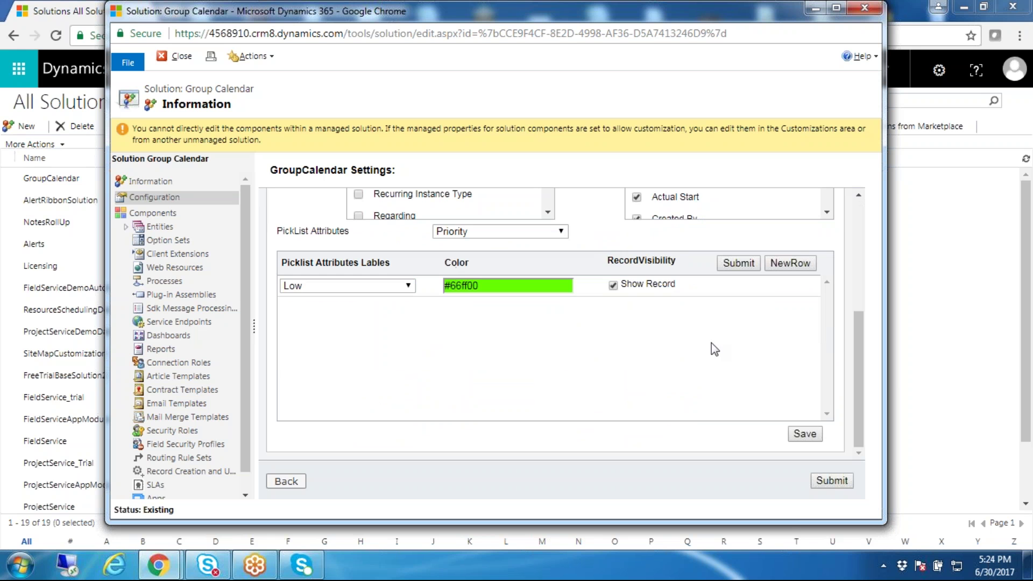
{"action": "scroll", "coordinate": [514, 341], "scroll_direction": "up", "scroll_amount": 4}
{"action": "scroll", "coordinate": [645, 334], "scroll_direction": "down", "scroll_amount": 3}
{"action": "scroll", "coordinate": [758, 331], "scroll_direction": "up", "scroll_amount": 3}
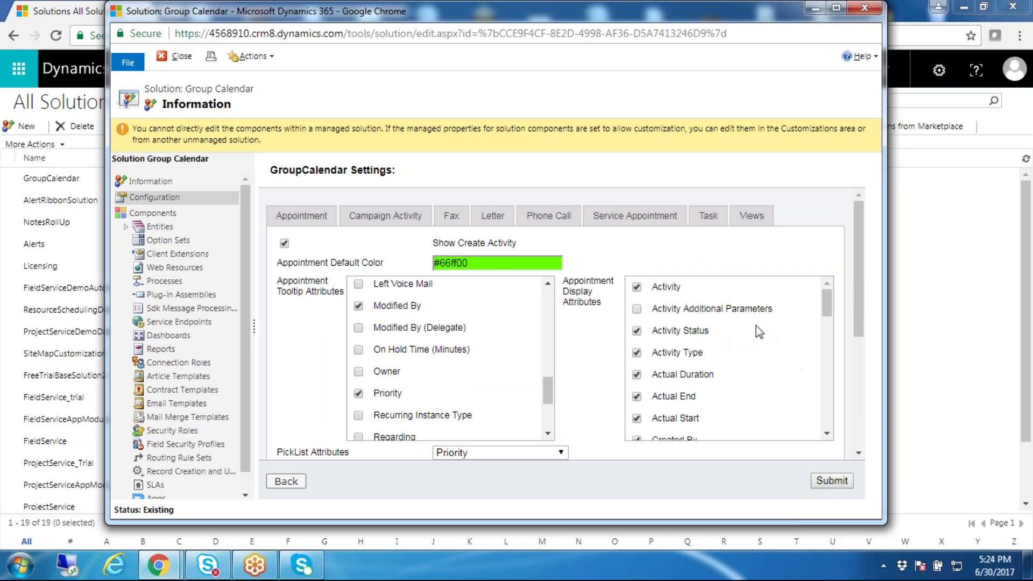
{"action": "scroll", "coordinate": [758, 331], "scroll_direction": "down", "scroll_amount": 5}
{"action": "scroll", "coordinate": [820, 257], "scroll_direction": "down", "scroll_amount": 4}
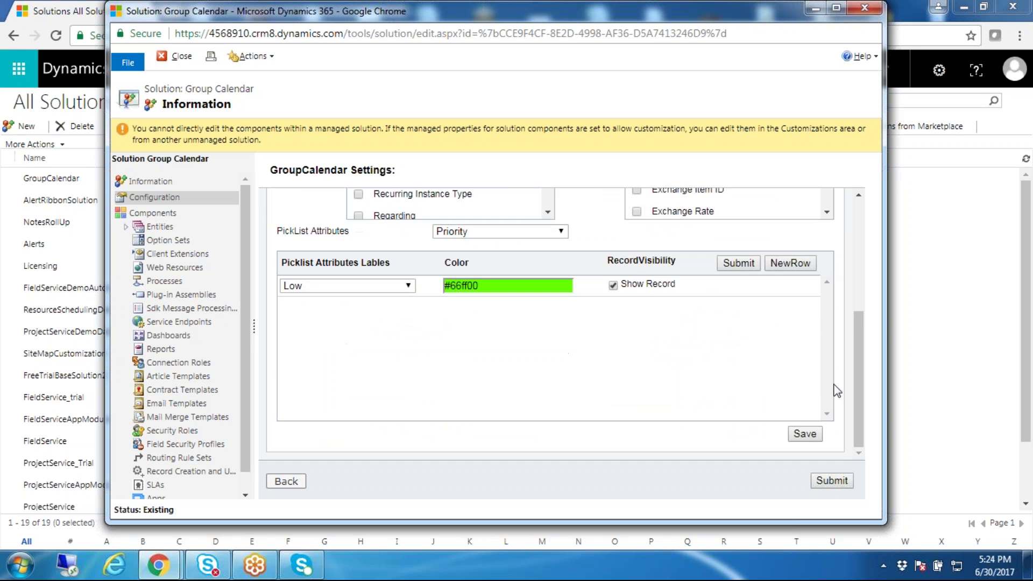
- Save the picklist colour settings and submit the calendar settings, confirming both alerts
{"action": "left_click", "coordinate": [804, 434]}
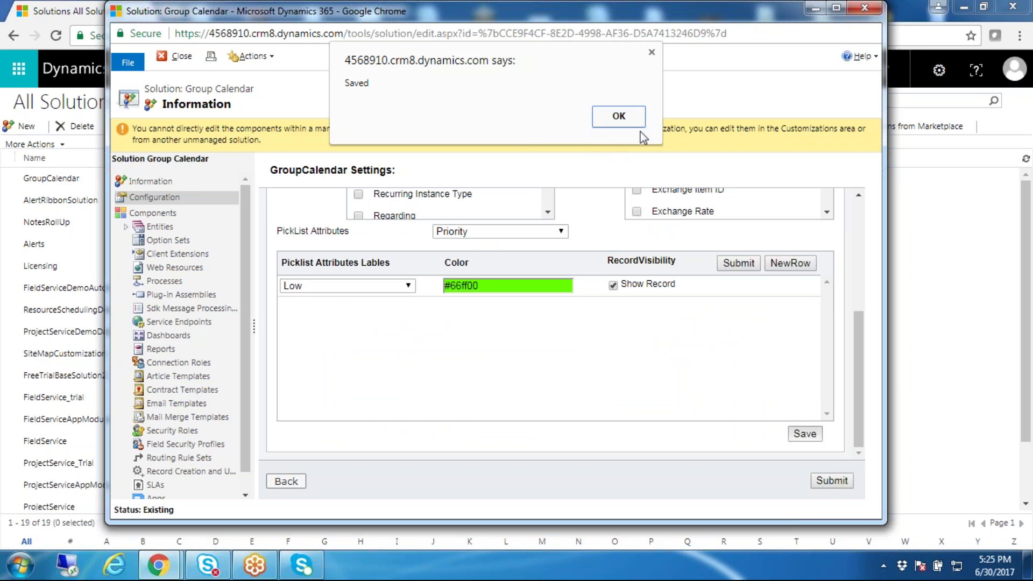
{"action": "left_click", "coordinate": [619, 117]}
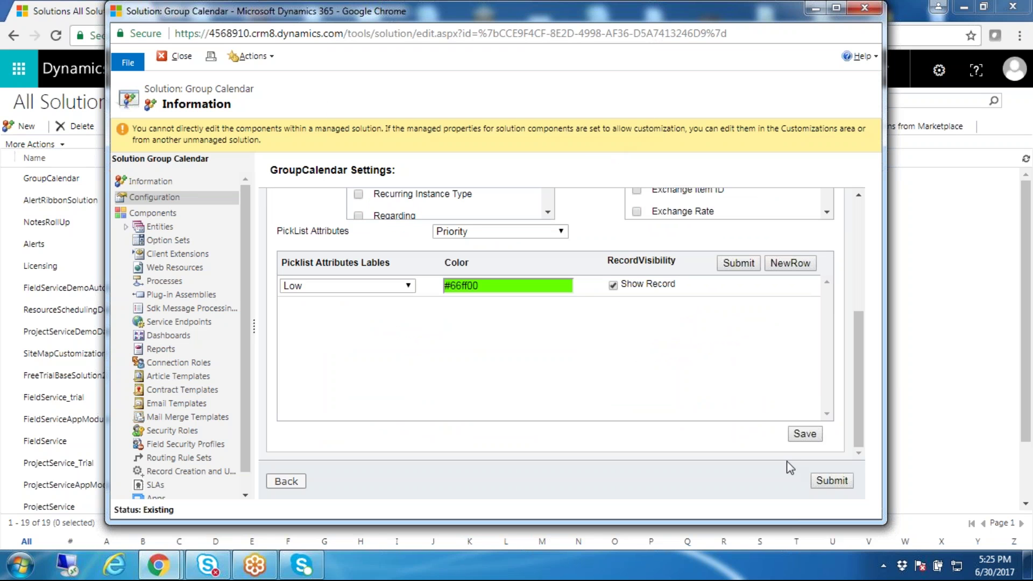
{"action": "left_click", "coordinate": [842, 482]}
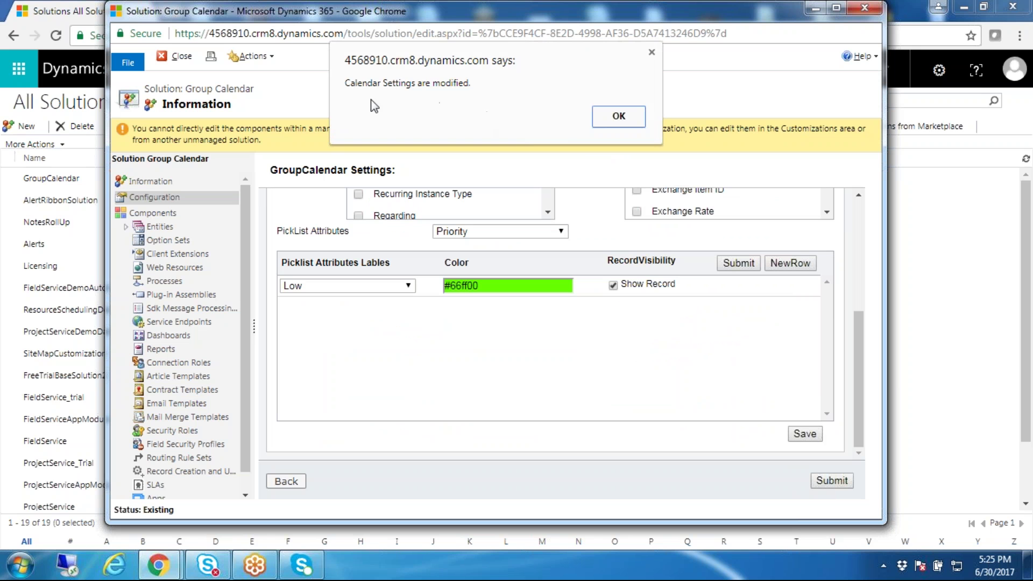
{"action": "left_click", "coordinate": [624, 119]}
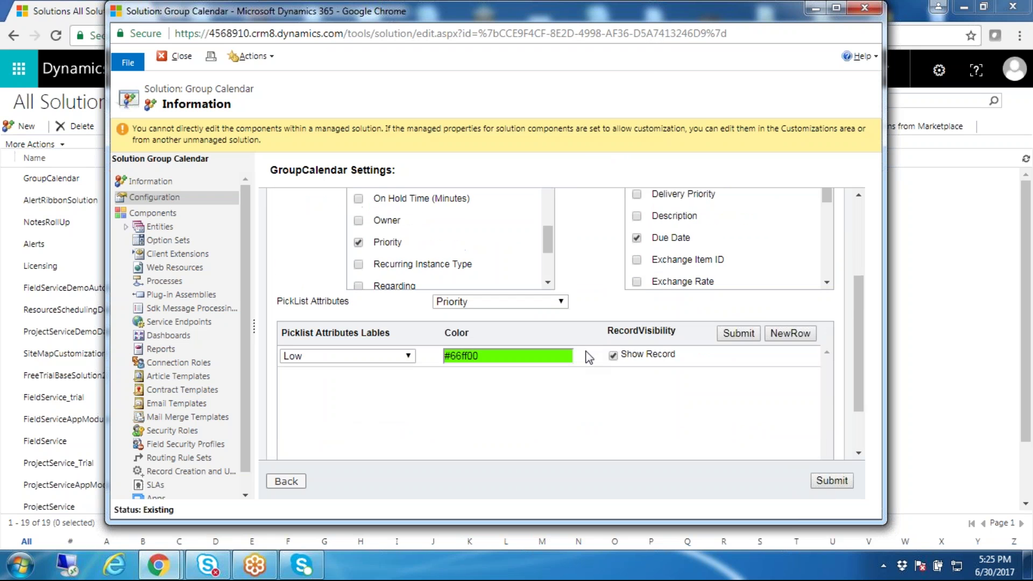
- On the Campaign Activity tab, add Activity Status, Activity Type and Actual End as tooltip attributes
{"action": "scroll", "coordinate": [589, 358], "scroll_direction": "up", "scroll_amount": 1}
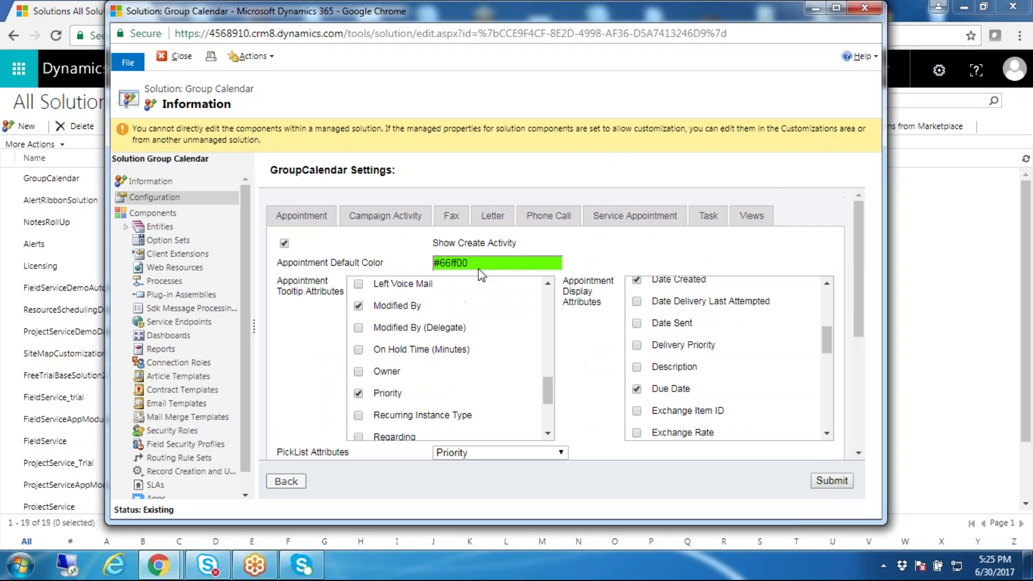
{"action": "left_click", "coordinate": [392, 217]}
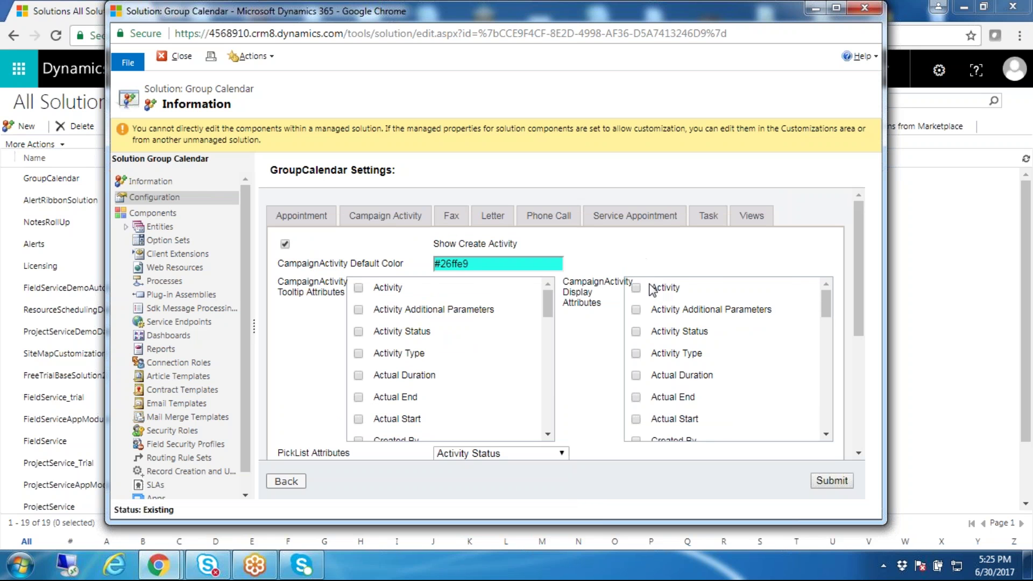
{"action": "scroll", "coordinate": [654, 288], "scroll_direction": "down", "scroll_amount": 1}
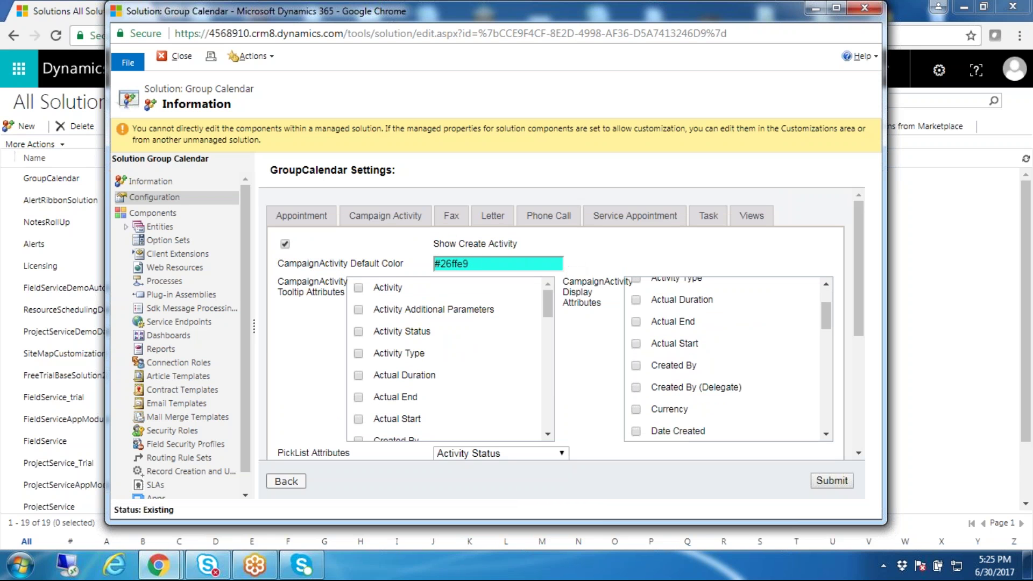
{"action": "scroll", "coordinate": [541, 280], "scroll_direction": "down", "scroll_amount": 5}
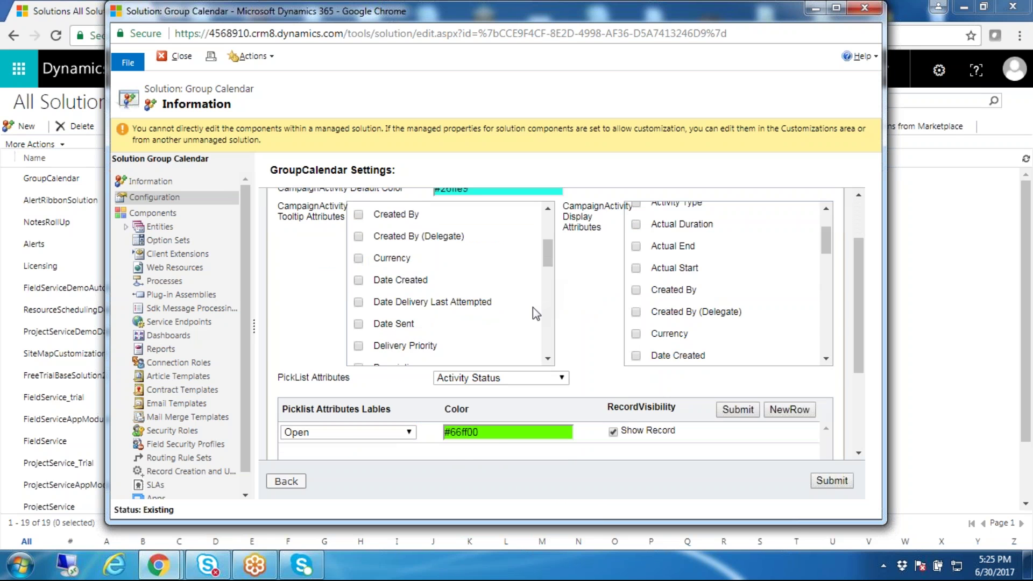
{"action": "scroll", "coordinate": [532, 308], "scroll_direction": "up", "scroll_amount": 3}
{"action": "scroll", "coordinate": [493, 307], "scroll_direction": "up", "scroll_amount": 5}
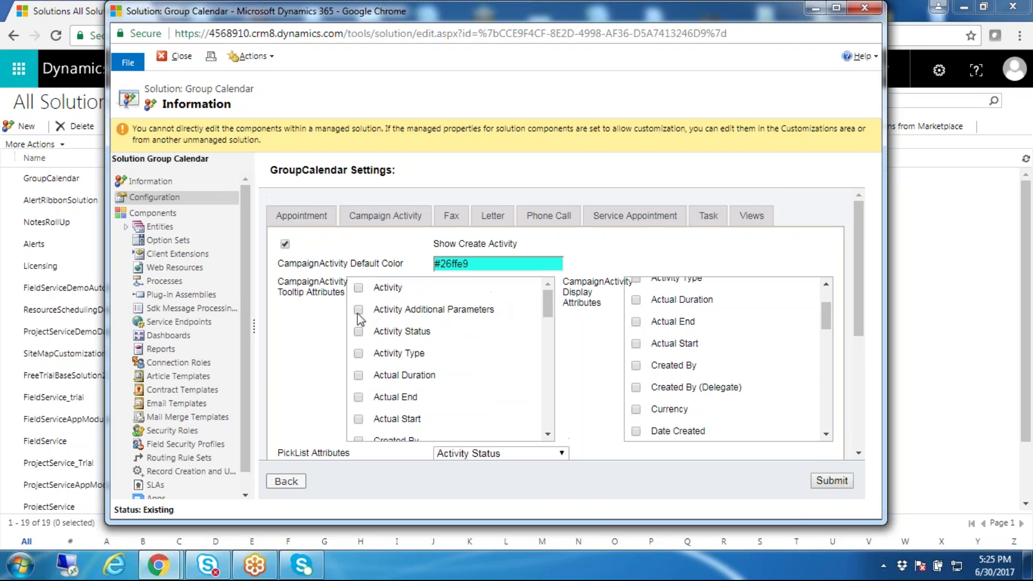
{"action": "left_click", "coordinate": [359, 332]}
{"action": "left_click", "coordinate": [358, 354]}
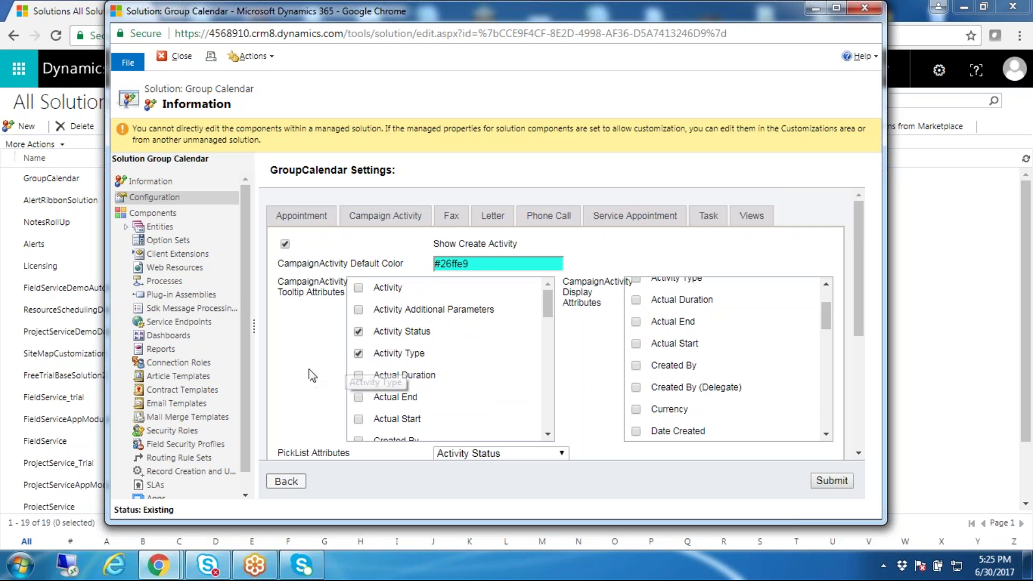
{"action": "left_click_drag", "start_coordinate": [358, 375], "coordinate": [362, 400]}
- Add Activity, Activity Additional Parameters, Activity Status and Activity Type as displayed attributes
{"action": "scroll", "coordinate": [653, 362], "scroll_direction": "up", "scroll_amount": 3}
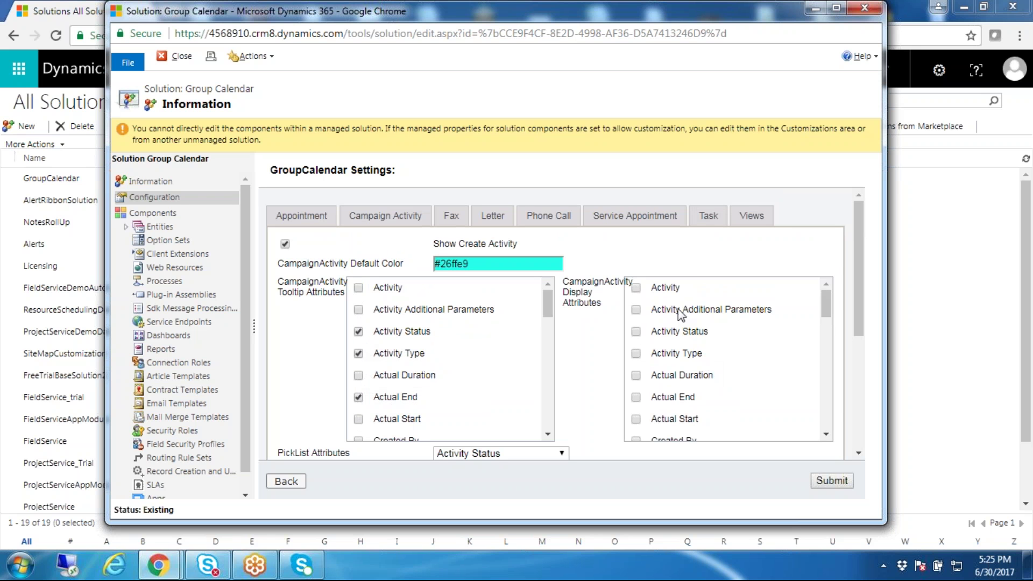
{"action": "left_click", "coordinate": [637, 288]}
{"action": "left_click", "coordinate": [637, 310]}
{"action": "left_click", "coordinate": [637, 332]}
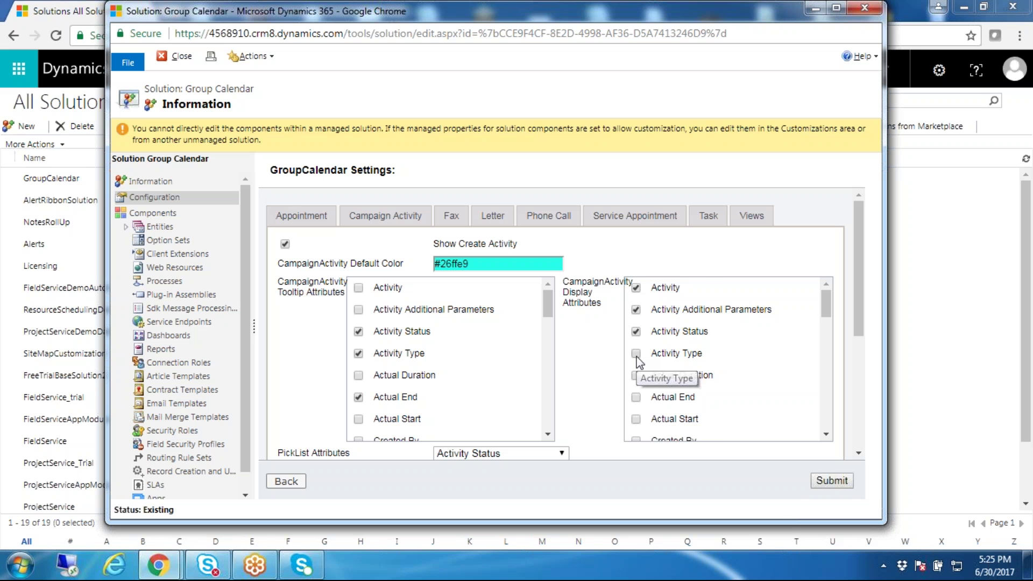
{"action": "left_click", "coordinate": [636, 354]}
- Save and submit the campaign activity calendar settings, confirming both alerts
{"action": "scroll", "coordinate": [770, 360], "scroll_direction": "down", "scroll_amount": 3}
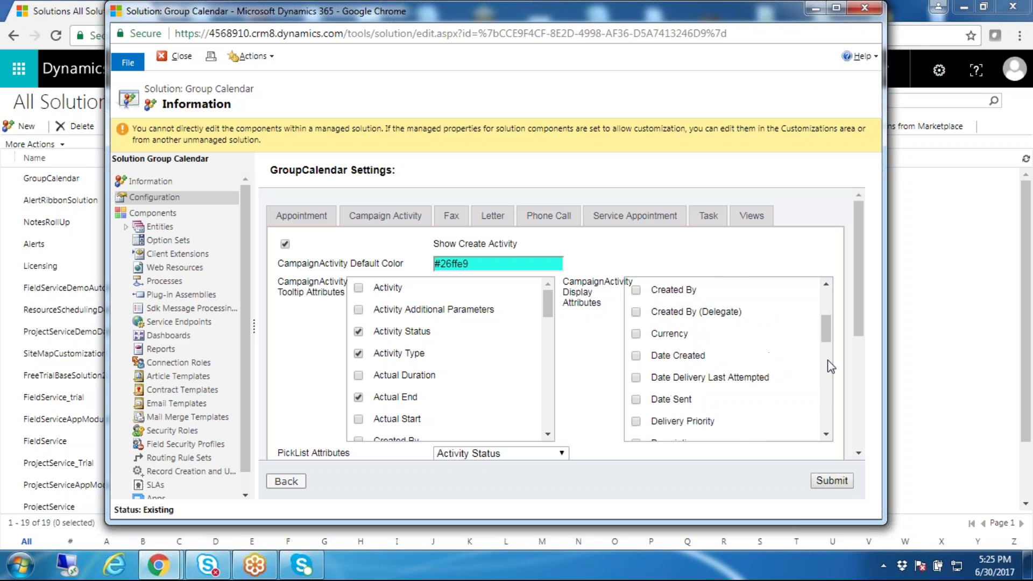
{"action": "scroll", "coordinate": [845, 363], "scroll_direction": "down", "scroll_amount": 5}
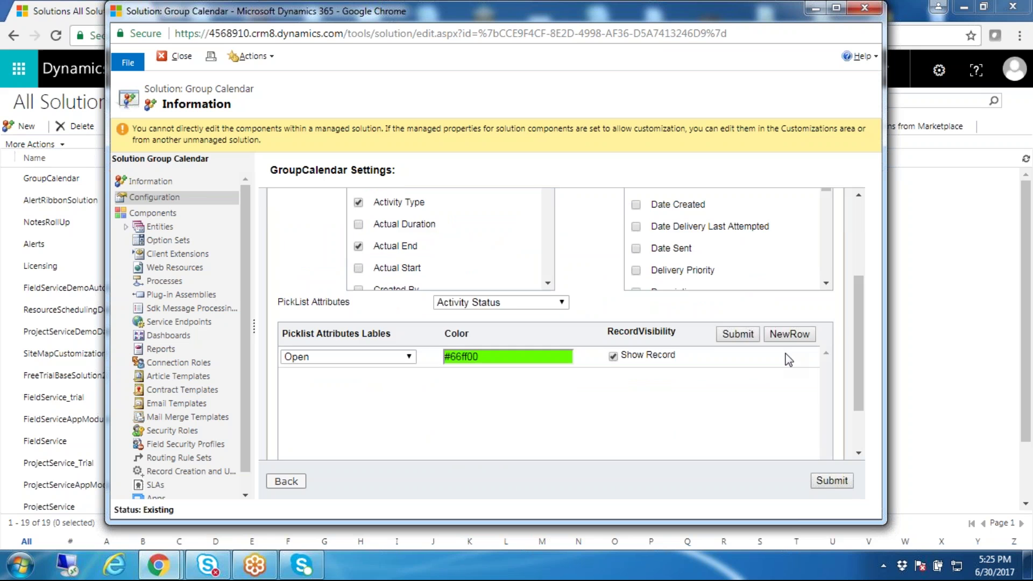
{"action": "left_click", "coordinate": [806, 434]}
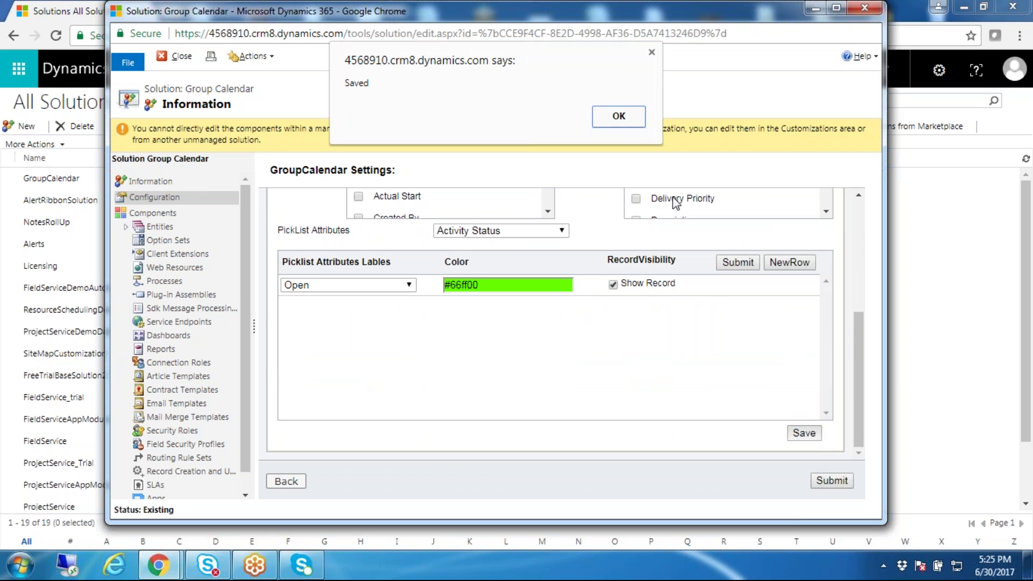
{"action": "left_click", "coordinate": [617, 122]}
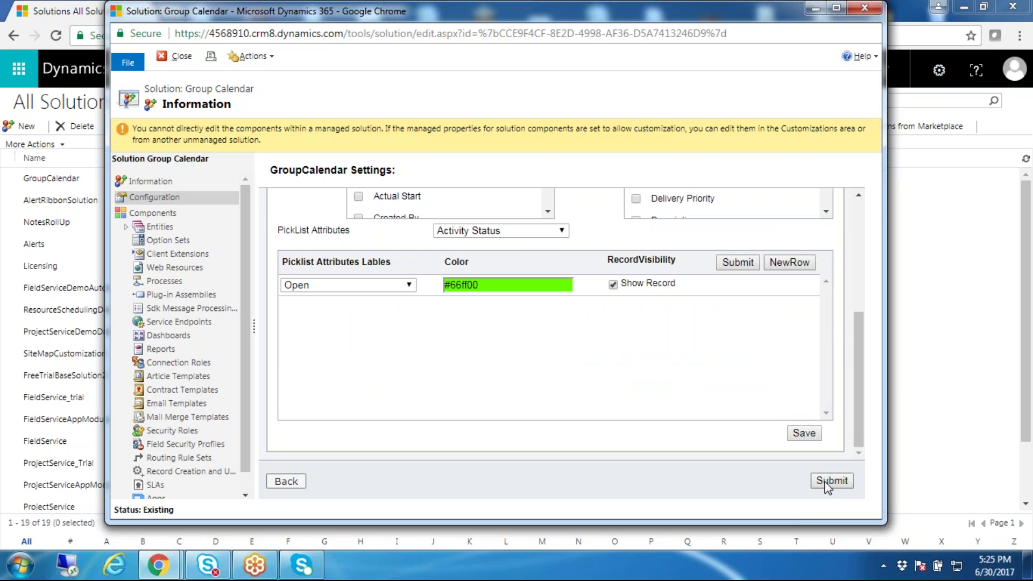
{"action": "left_click", "coordinate": [827, 482]}
{"action": "left_click", "coordinate": [633, 124]}
- Go to the Fax settings, then to the Views settings
{"action": "scroll", "coordinate": [525, 331], "scroll_direction": "down", "scroll_amount": 3}
{"action": "left_click", "coordinate": [455, 217]}
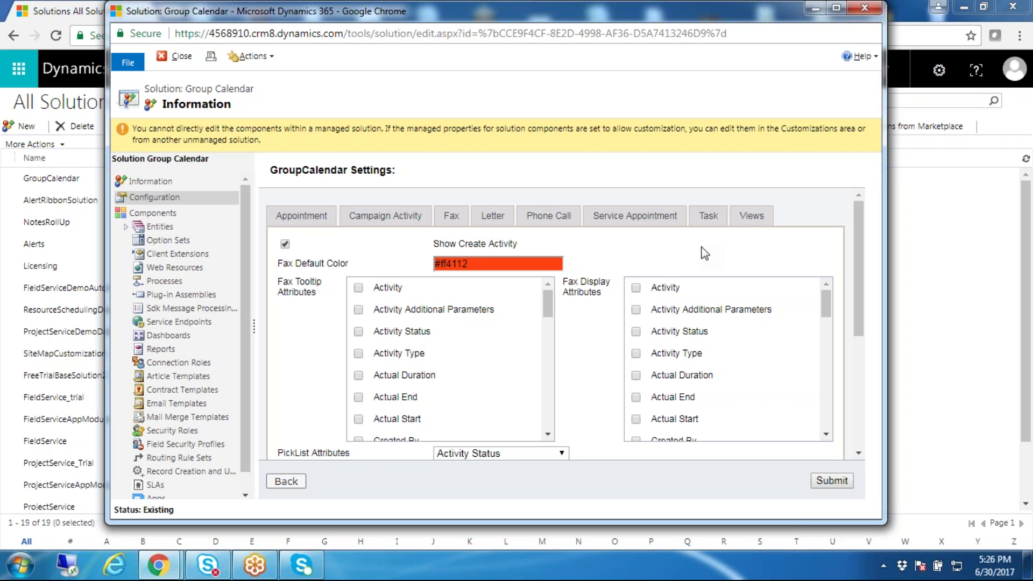
{"action": "left_click", "coordinate": [749, 234]}
- Inspect the User View and Team View lists, leaving both blank
{"action": "left_click", "coordinate": [455, 249]}
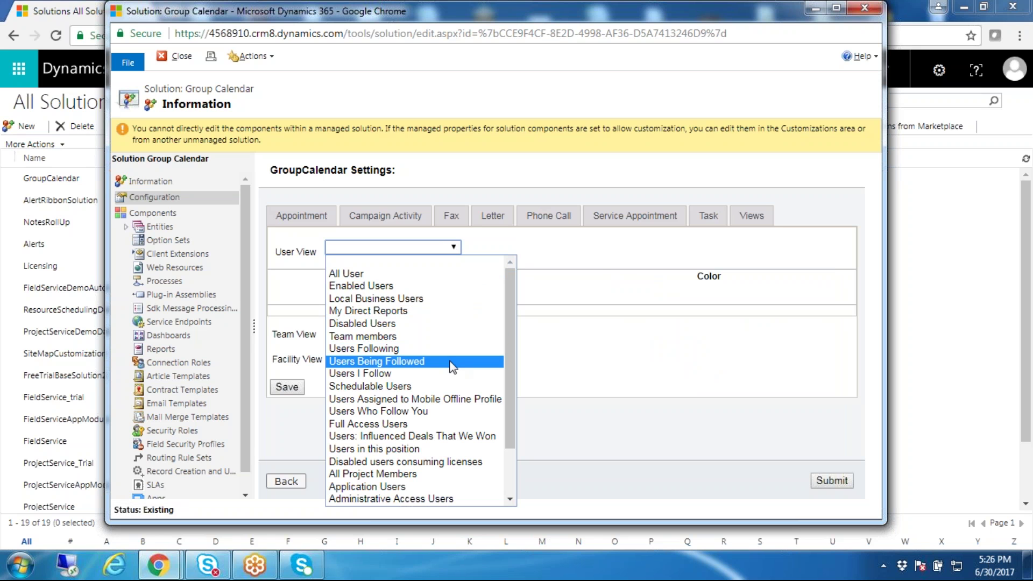
{"action": "left_click", "coordinate": [602, 271]}
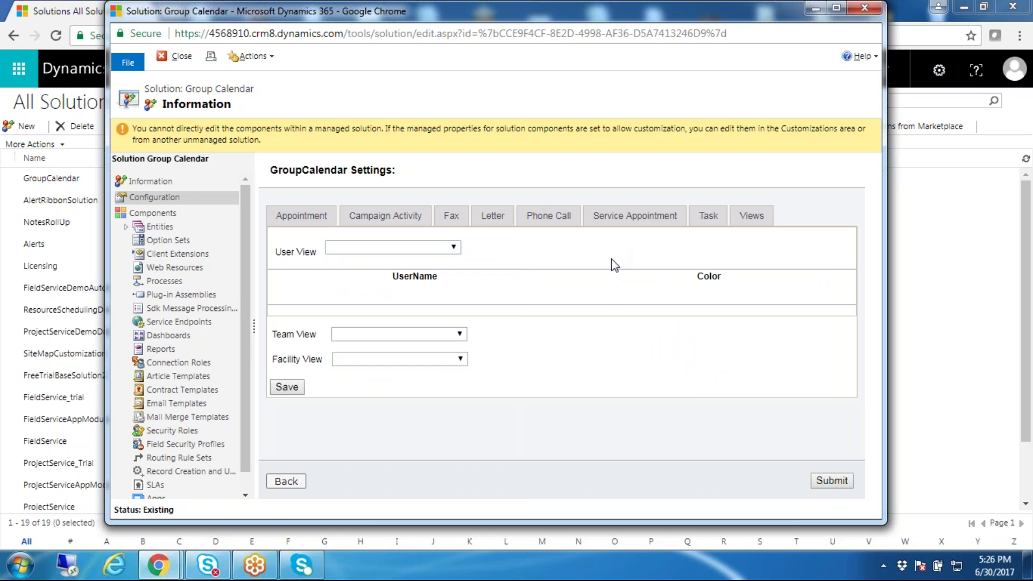
{"action": "left_click", "coordinate": [450, 336]}
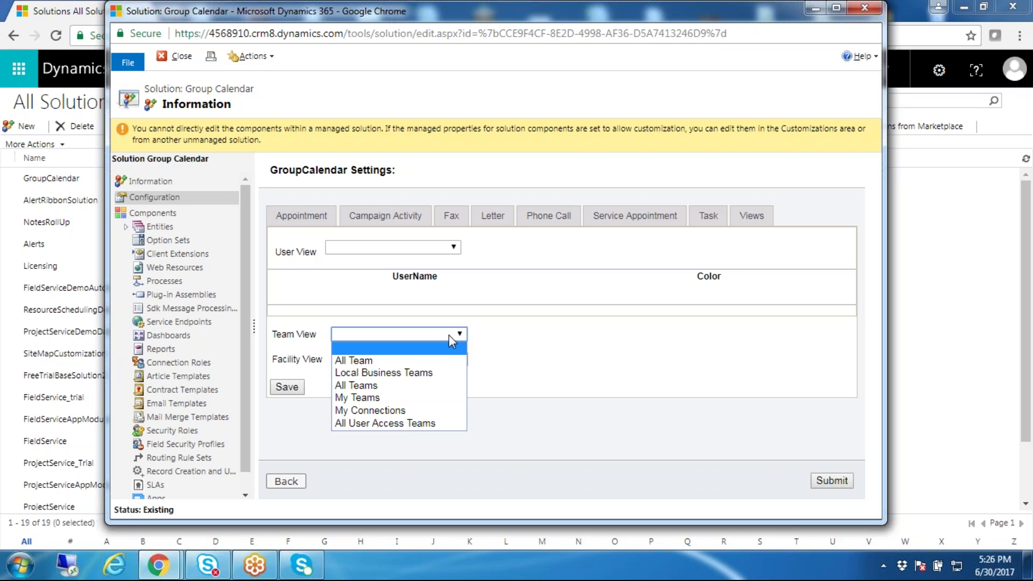
{"action": "left_click", "coordinate": [449, 336]}
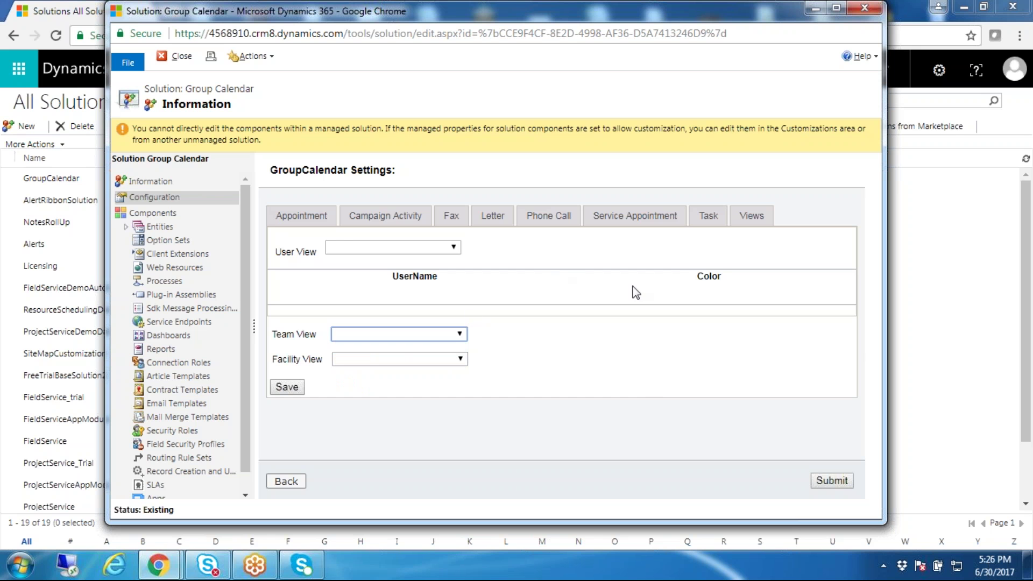
- Save and submit the Service Appointment settings with Open status at #66ff00, confirming both alerts
{"action": "left_click", "coordinate": [591, 220]}
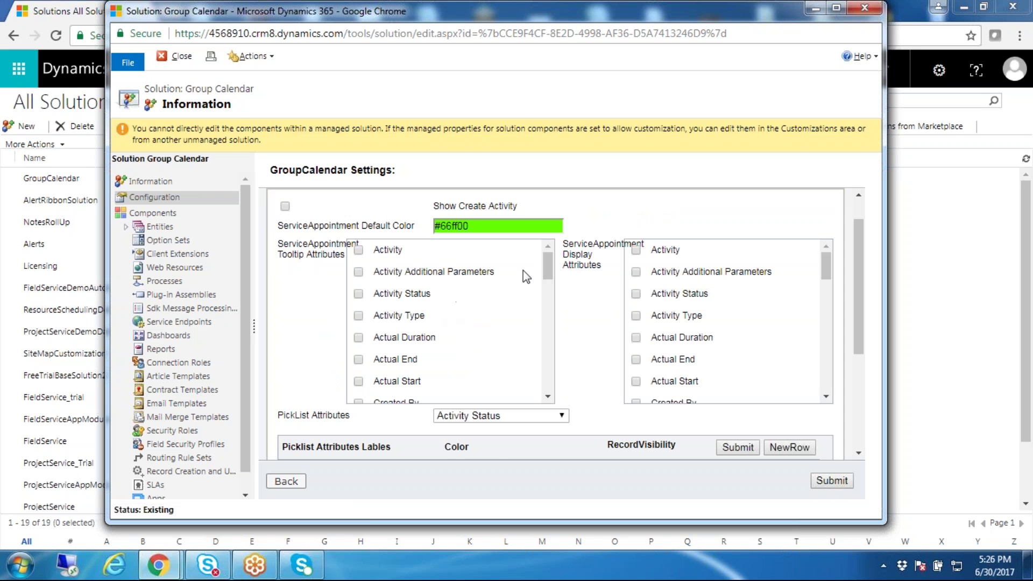
{"action": "scroll", "coordinate": [429, 231], "scroll_direction": "up", "scroll_amount": 1}
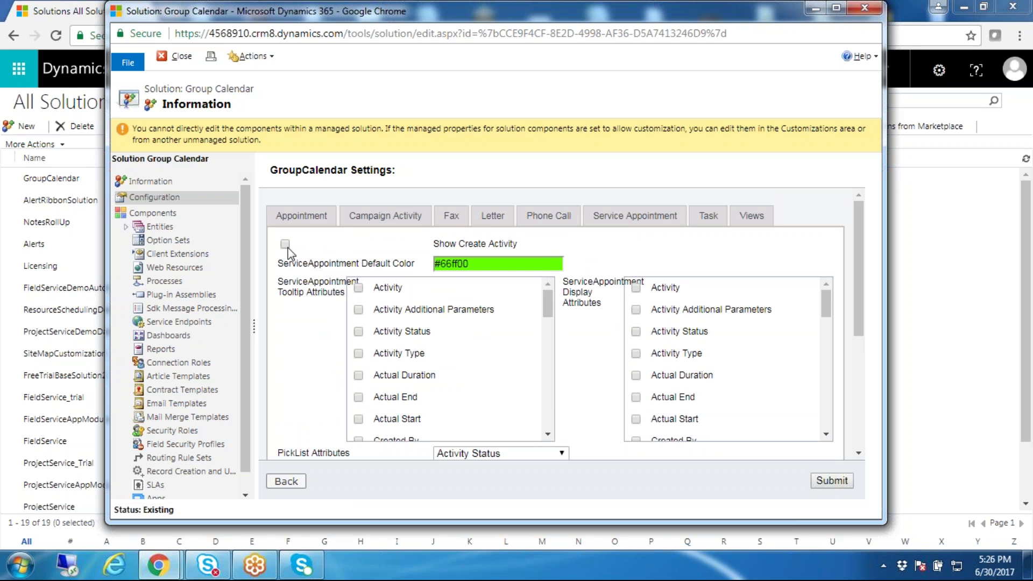
{"action": "scroll", "coordinate": [619, 264], "scroll_direction": "down", "scroll_amount": 6}
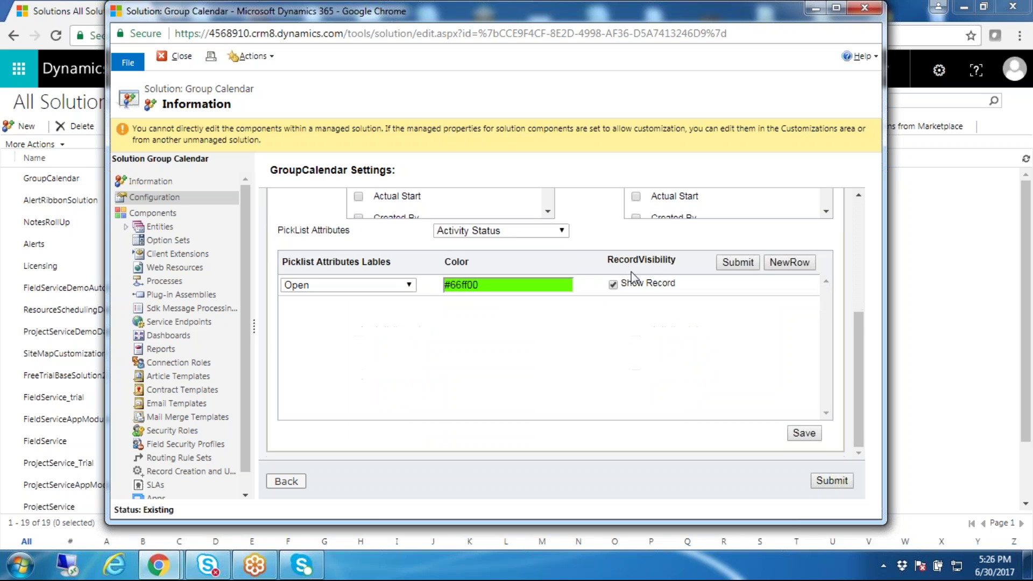
{"action": "left_click", "coordinate": [803, 433]}
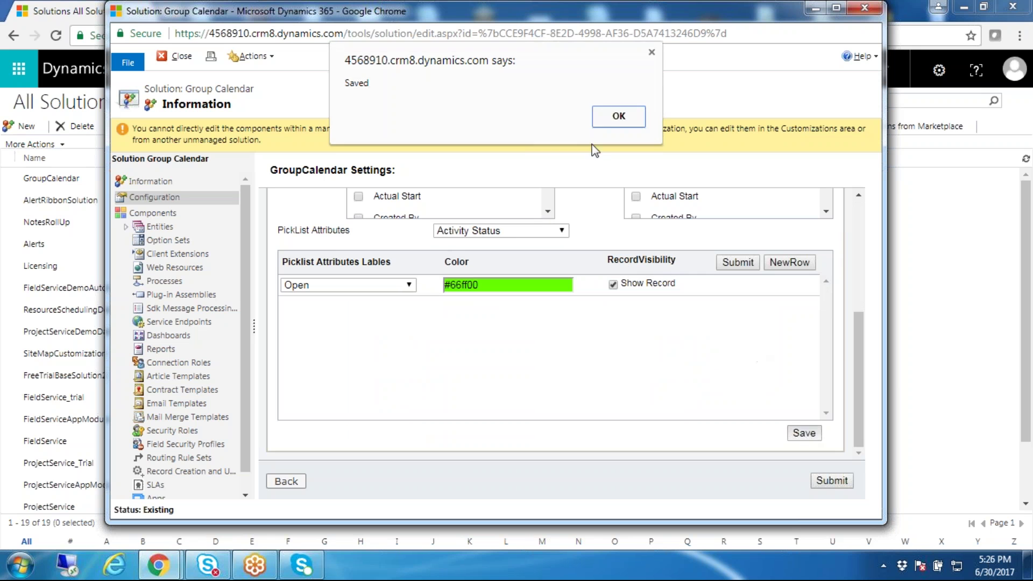
{"action": "left_click", "coordinate": [616, 118]}
{"action": "left_click", "coordinate": [841, 484]}
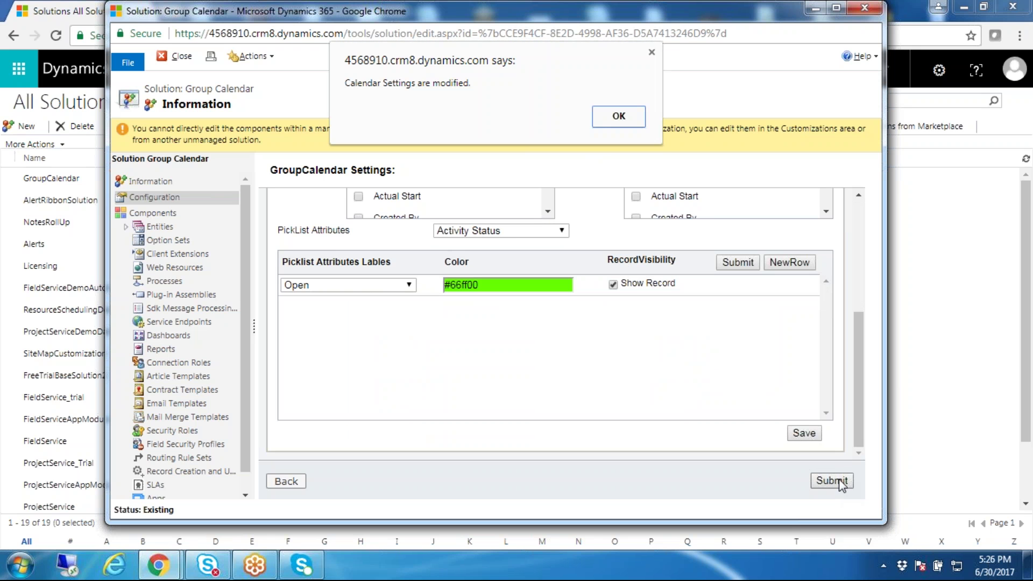
{"action": "left_click", "coordinate": [619, 117]}
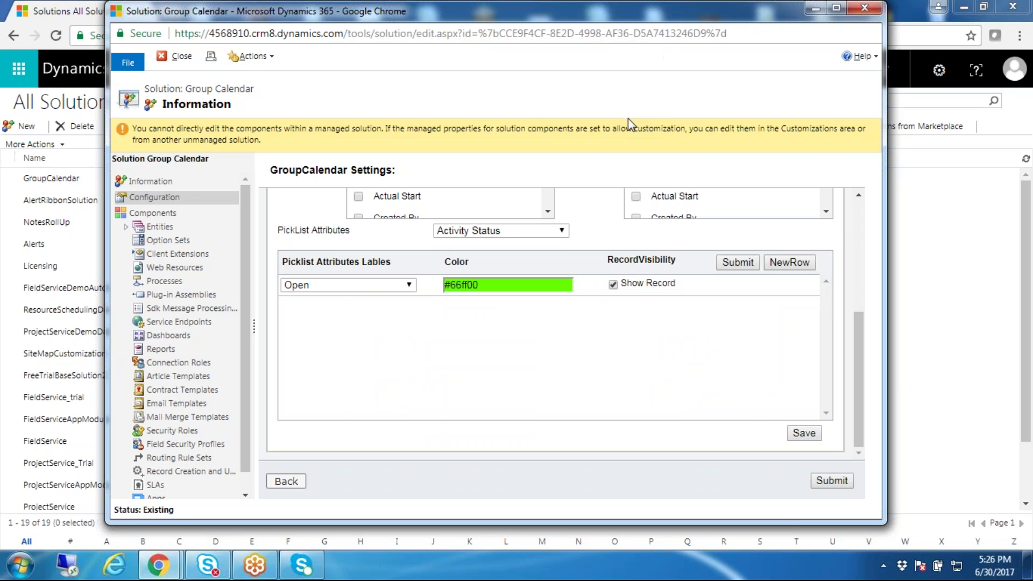
{"action": "left_click_drag", "start_coordinate": [474, 10], "coordinate": [479, 61]}
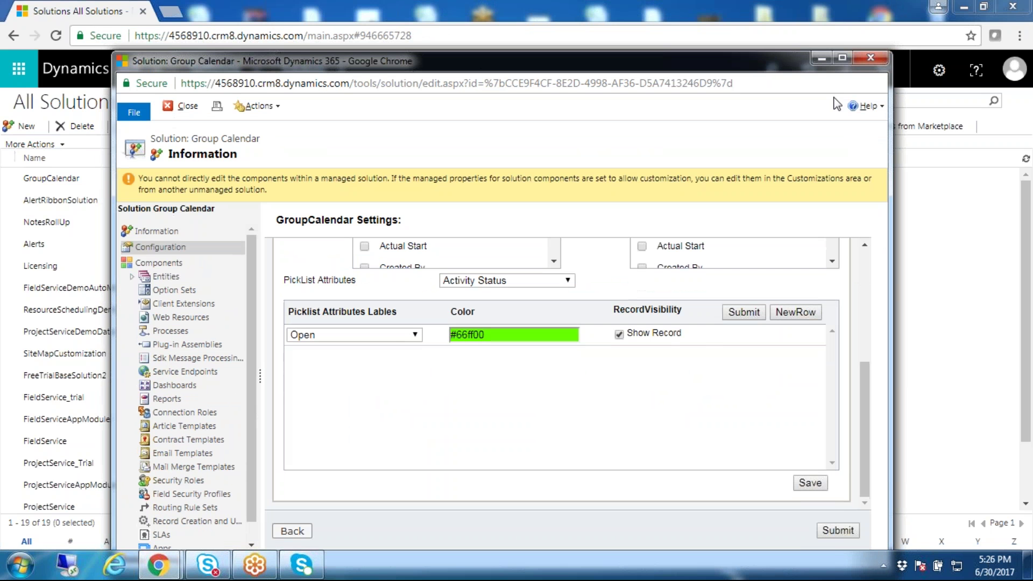
- Close the solution window and go to Workplace > Group Calendar
{"action": "left_click", "coordinate": [868, 58]}
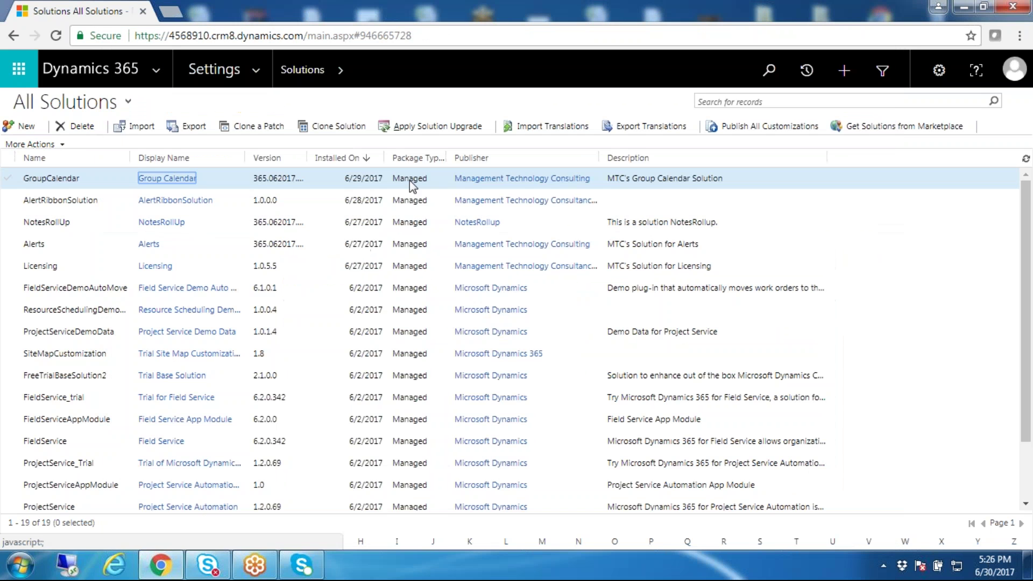
{"action": "left_click", "coordinate": [256, 70]}
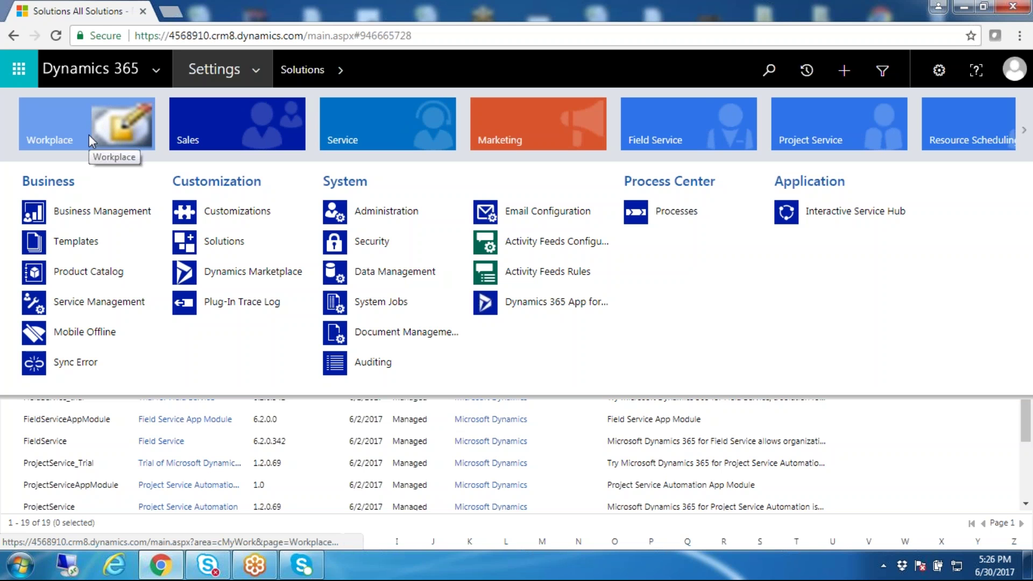
{"action": "left_click", "coordinate": [62, 127]}
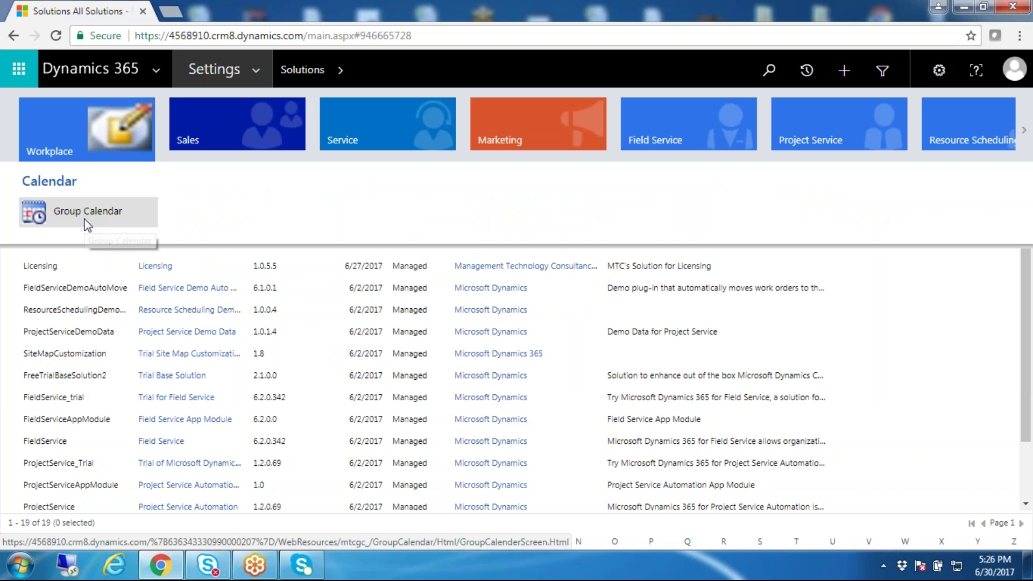
{"action": "left_click", "coordinate": [87, 217]}
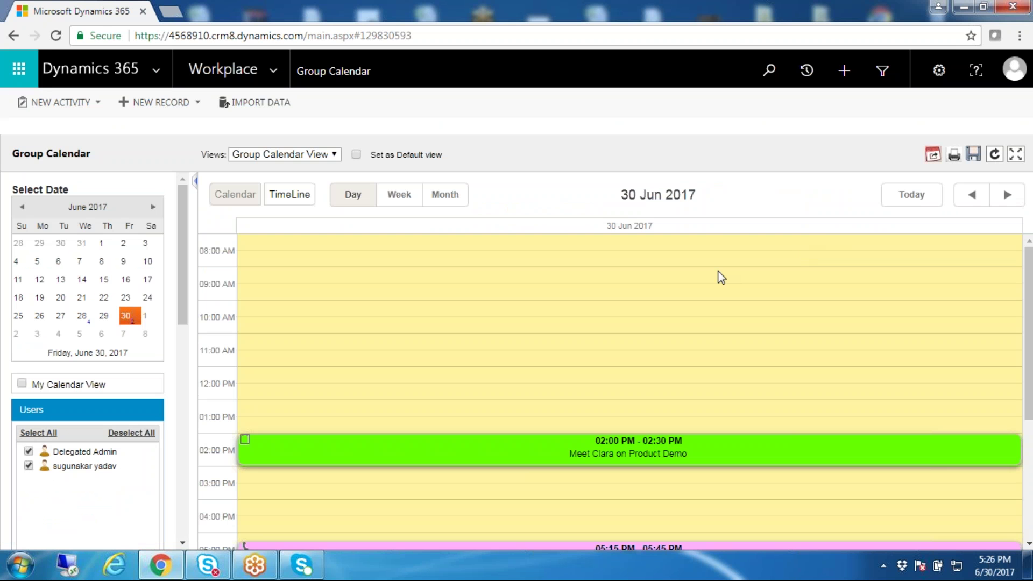
{"action": "scroll", "coordinate": [717, 274], "scroll_direction": "down", "scroll_amount": 3}
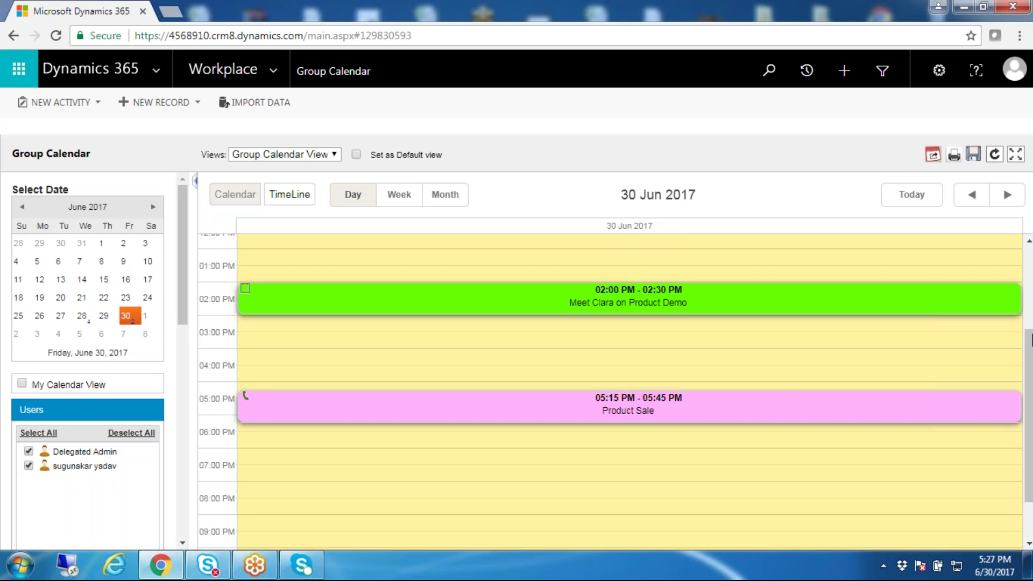
{"action": "scroll", "coordinate": [1029, 344], "scroll_direction": "down", "scroll_amount": 1}
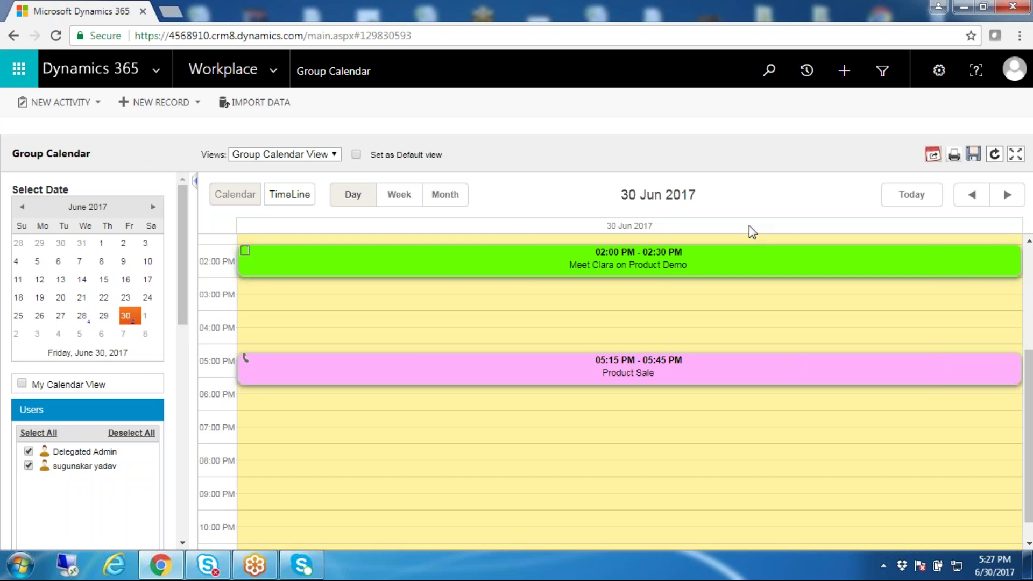
{"action": "left_click_drag", "start_coordinate": [1030, 366], "coordinate": [1030, 381]}
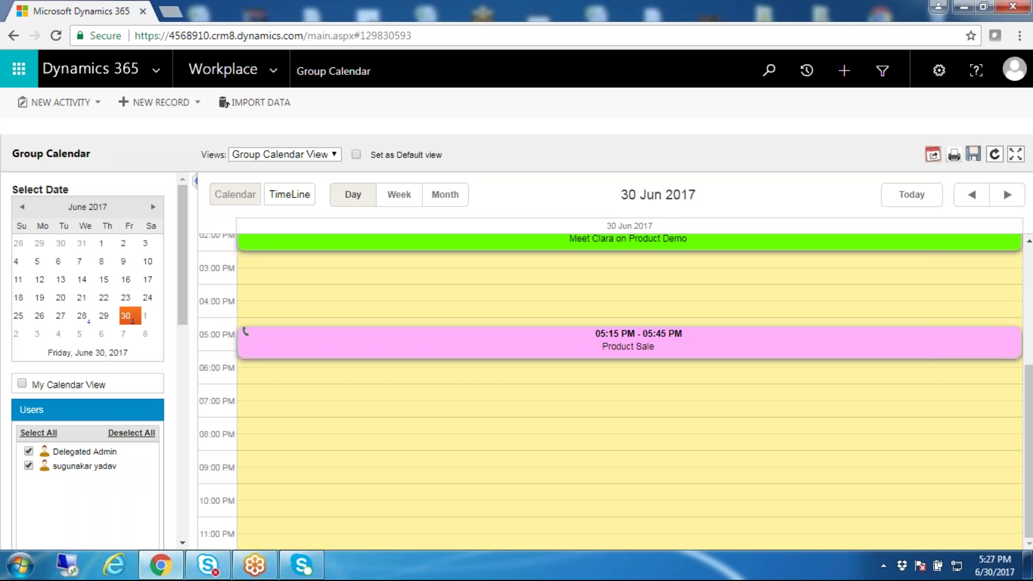
{"action": "left_click_drag", "start_coordinate": [182, 218], "coordinate": [181, 317]}
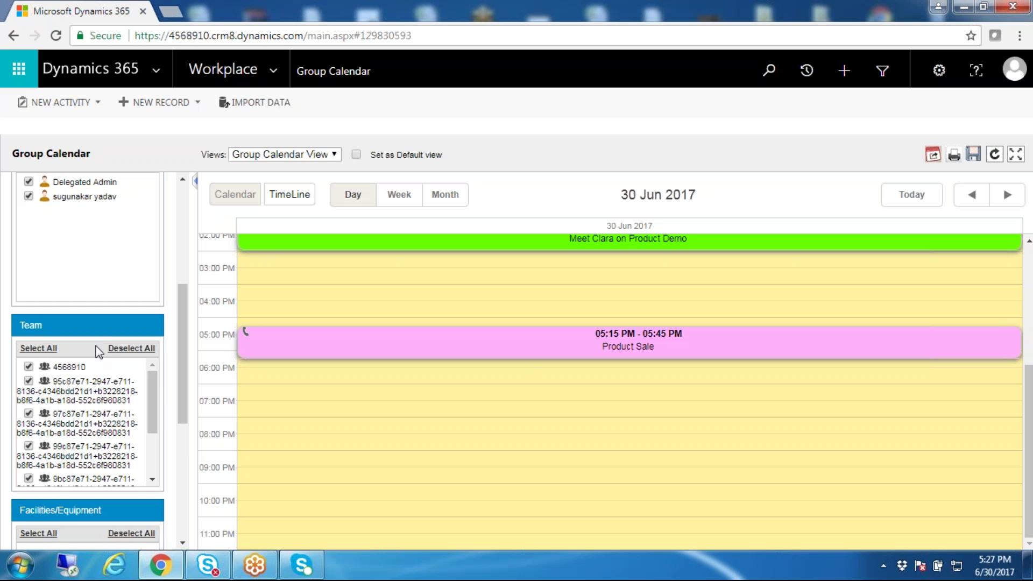
{"action": "scroll", "coordinate": [98, 360], "scroll_direction": "down", "scroll_amount": 3}
{"action": "scroll", "coordinate": [99, 380], "scroll_direction": "up", "scroll_amount": 3}
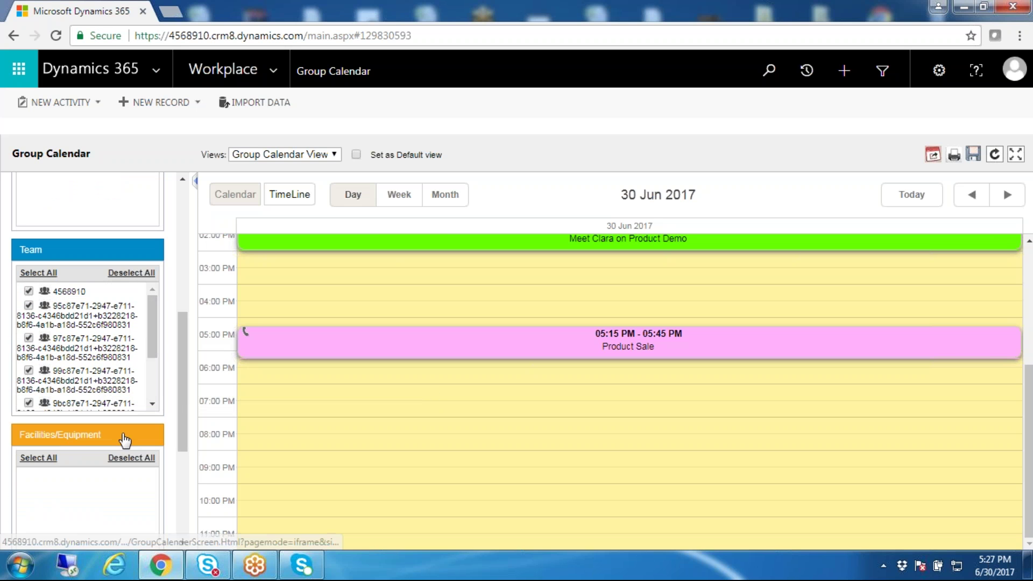
{"action": "scroll", "coordinate": [185, 301], "scroll_direction": "down", "scroll_amount": 3}
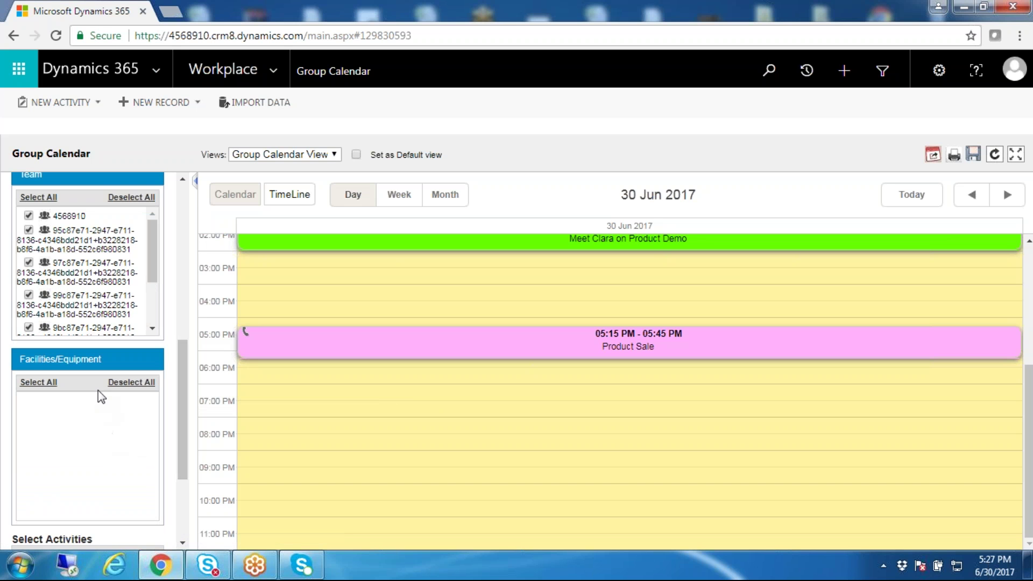
{"action": "scroll", "coordinate": [102, 395], "scroll_direction": "down", "scroll_amount": 4}
{"action": "scroll", "coordinate": [118, 347], "scroll_direction": "up", "scroll_amount": 10}
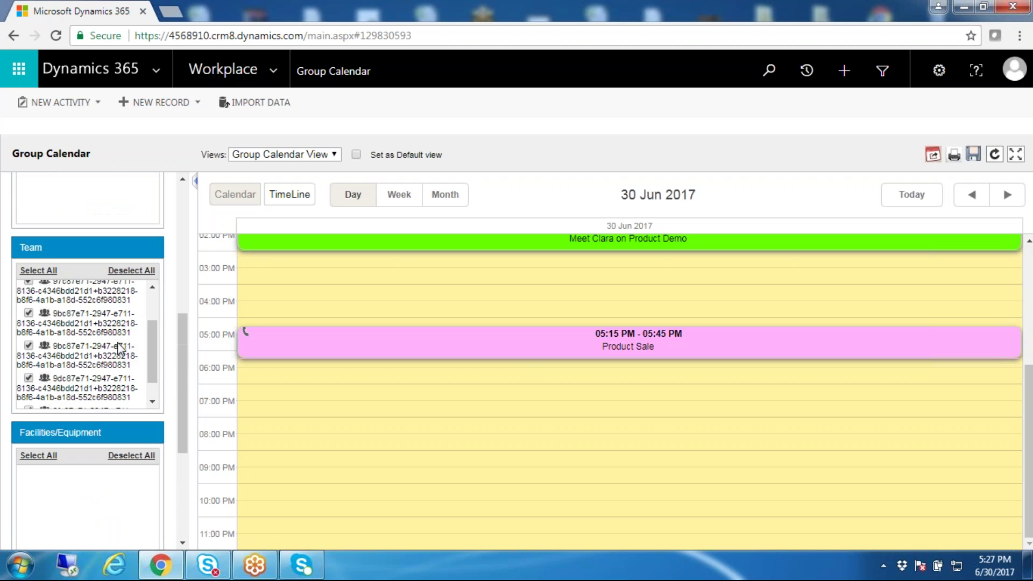
{"action": "left_click_drag", "start_coordinate": [182, 341], "coordinate": [184, 440]}
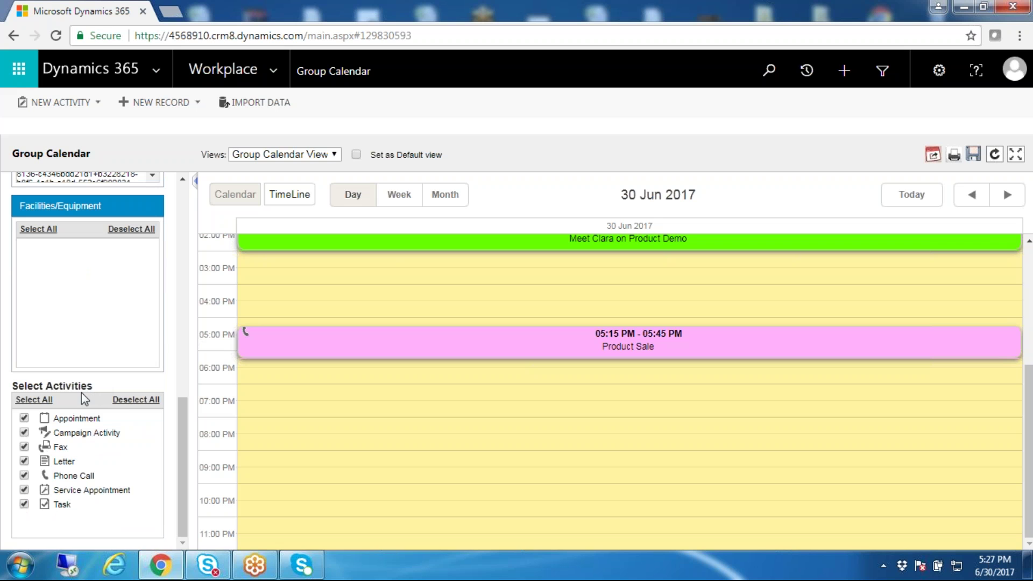
{"action": "left_click", "coordinate": [123, 400]}
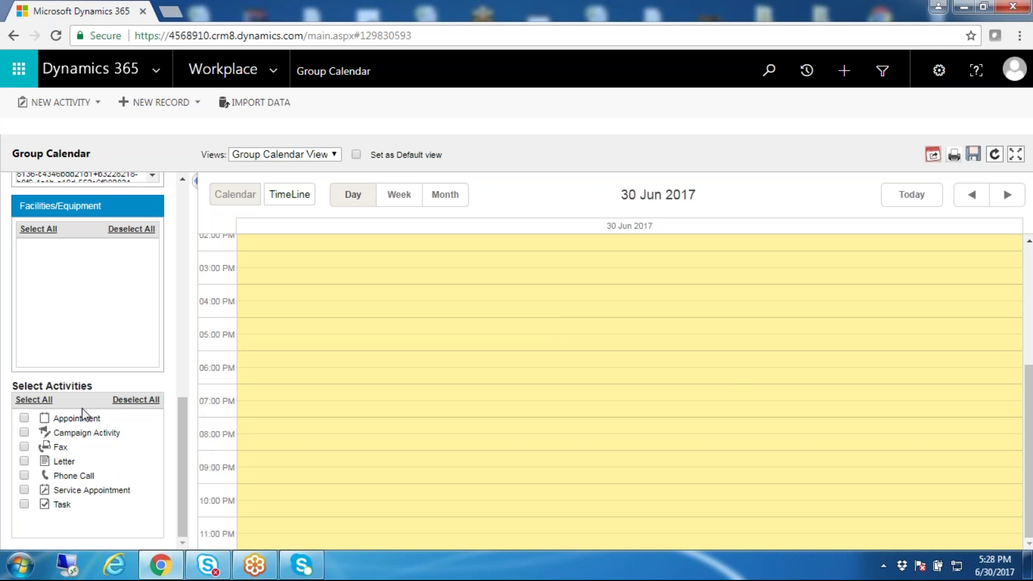
{"action": "left_click", "coordinate": [30, 401]}
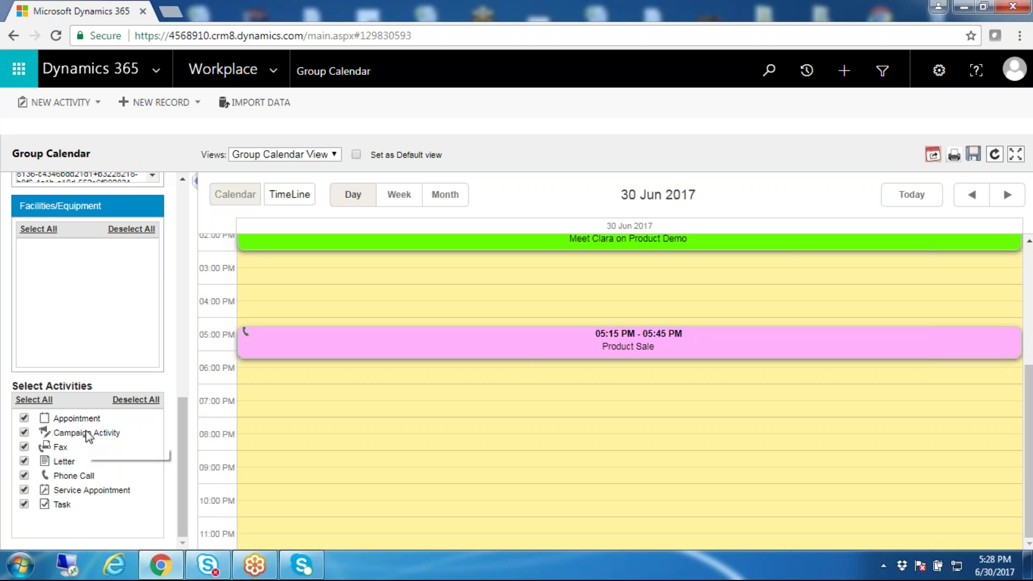
{"action": "scroll", "coordinate": [127, 397], "scroll_direction": "up", "scroll_amount": 10}
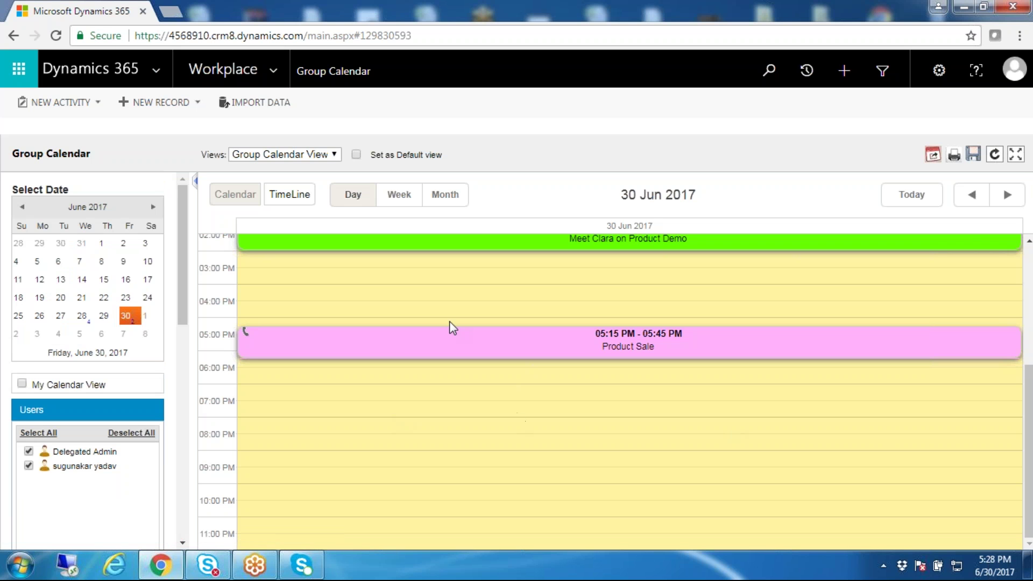
{"action": "scroll", "coordinate": [596, 327], "scroll_direction": "up", "scroll_amount": 4}
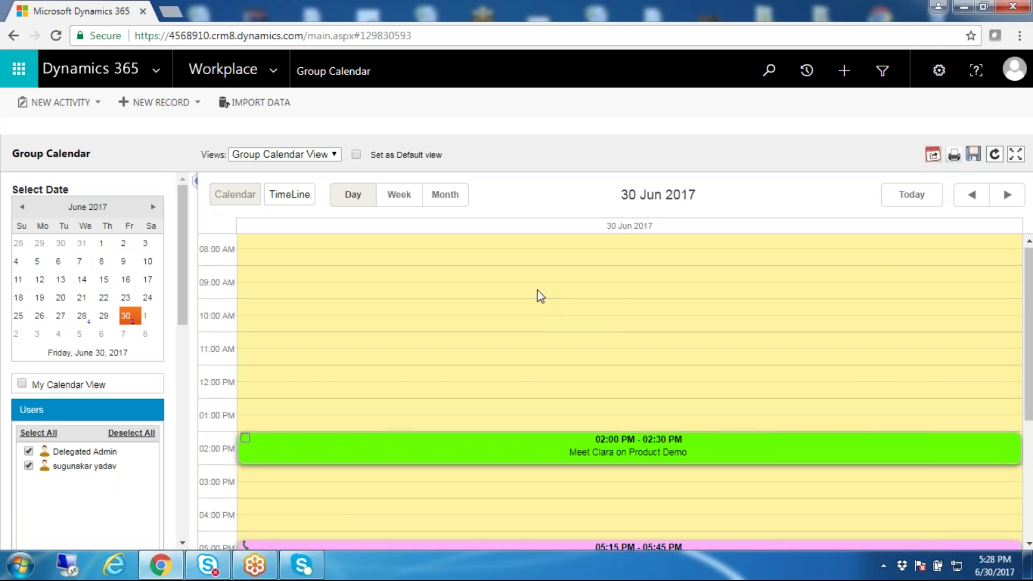
{"action": "scroll", "coordinate": [541, 302], "scroll_direction": "down", "scroll_amount": 3}
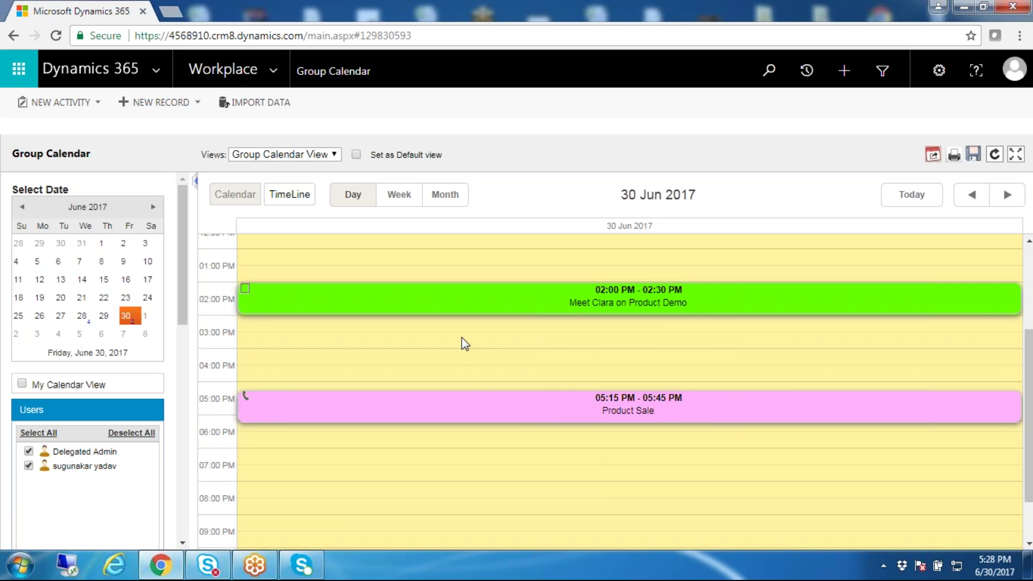
{"action": "scroll", "coordinate": [461, 337], "scroll_direction": "up", "scroll_amount": 1}
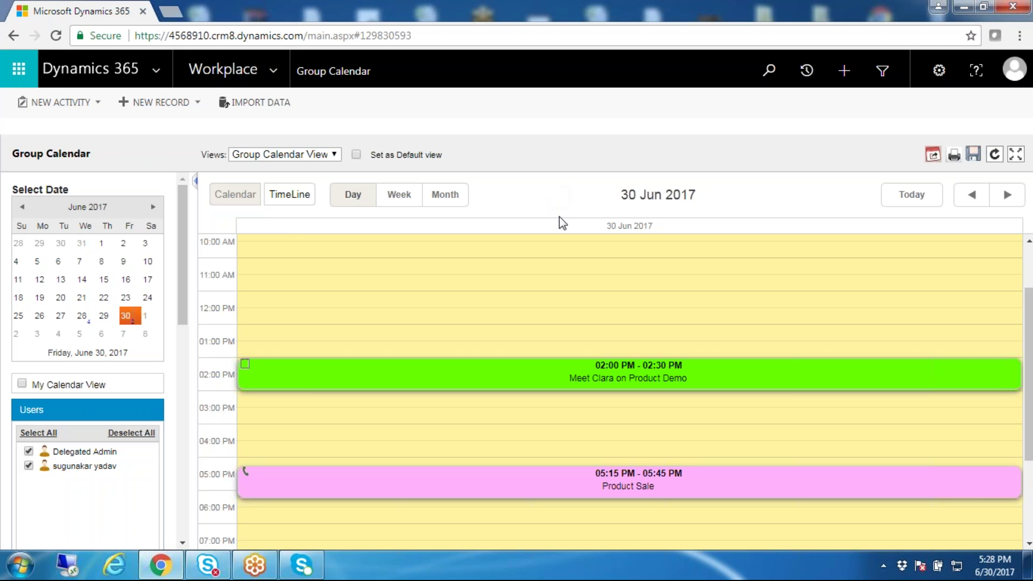
{"action": "left_click", "coordinate": [355, 198]}
{"action": "left_click", "coordinate": [974, 197]}
{"action": "left_click", "coordinate": [1008, 196]}
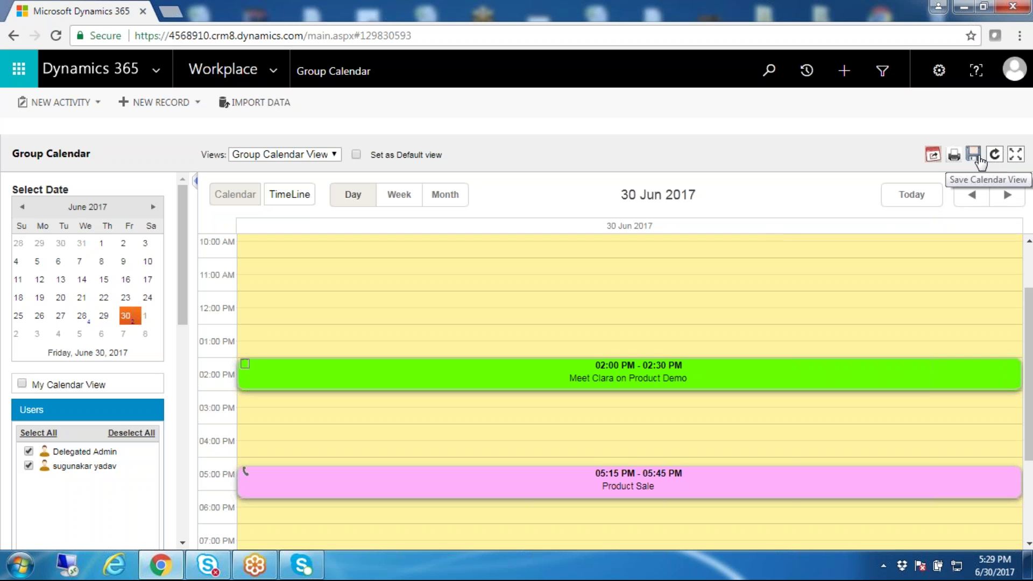
{"action": "left_click", "coordinate": [1017, 157]}
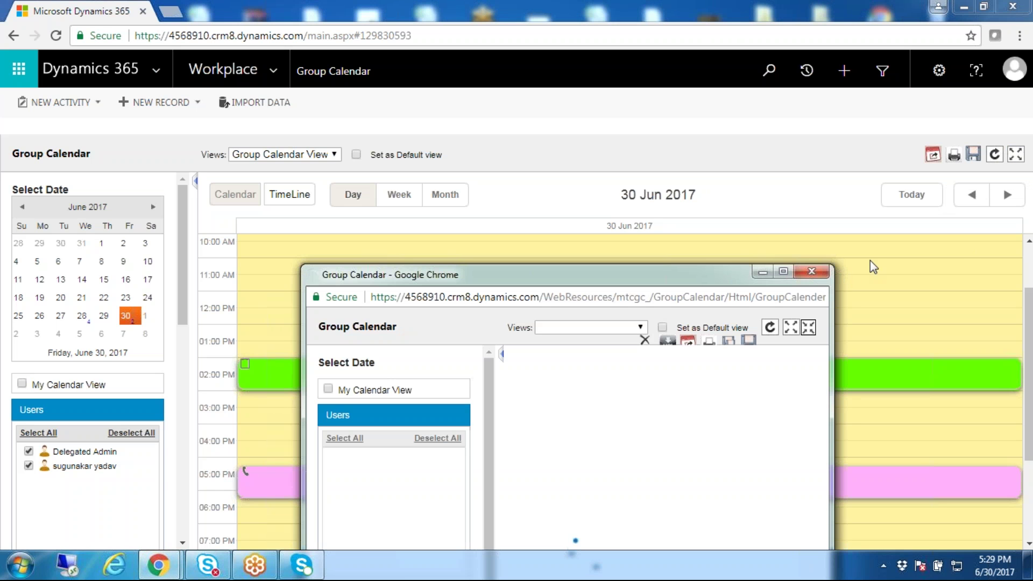
{"action": "left_click", "coordinate": [812, 271]}
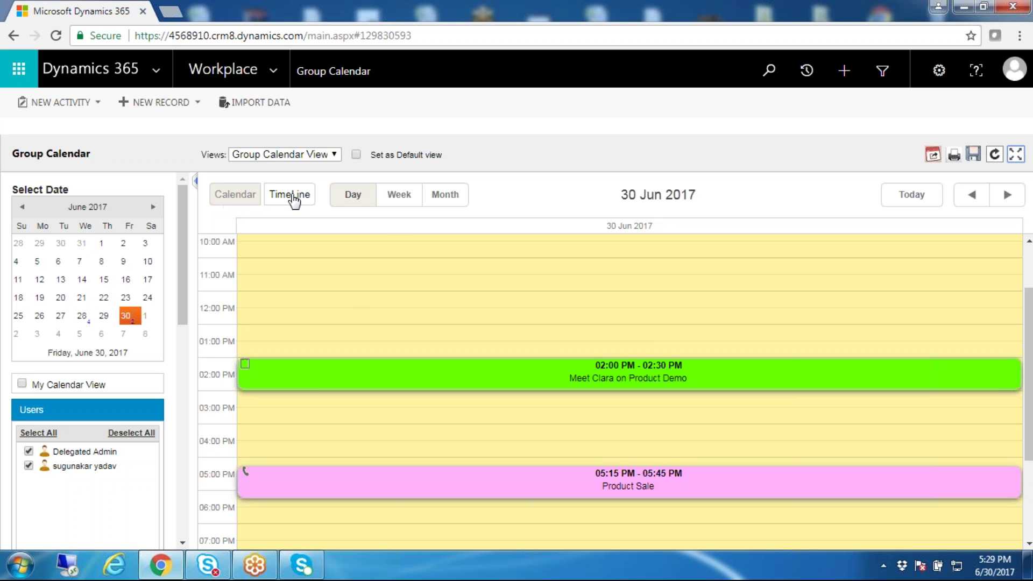
- Switch the calendar to the 26 Jun – 2 Jul 2017 week view
{"action": "left_click", "coordinate": [407, 199]}
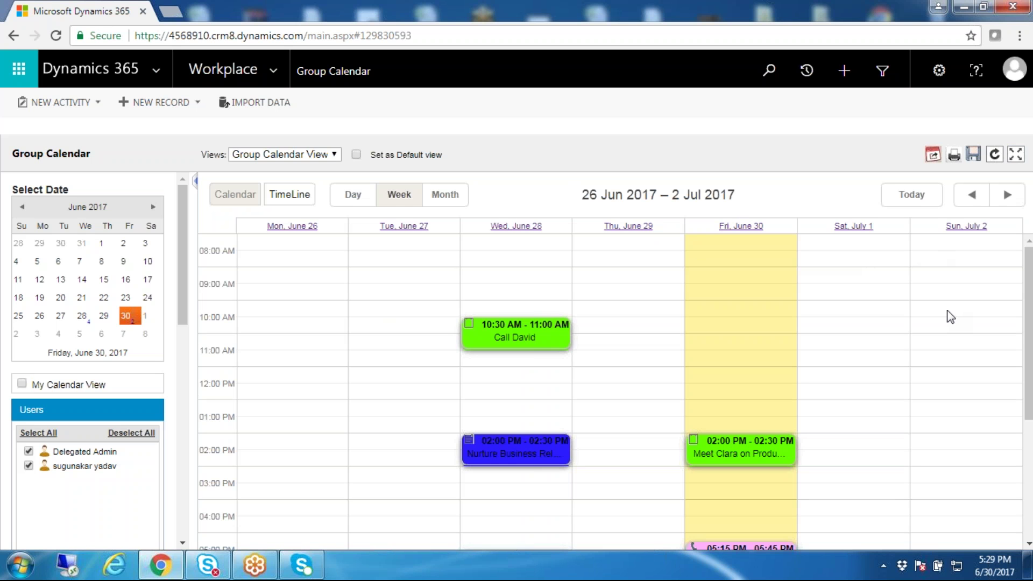
{"action": "scroll", "coordinate": [948, 312], "scroll_direction": "down", "scroll_amount": 3}
{"action": "scroll", "coordinate": [950, 317], "scroll_direction": "up", "scroll_amount": 3}
{"action": "scroll", "coordinate": [861, 312], "scroll_direction": "down", "scroll_amount": 5}
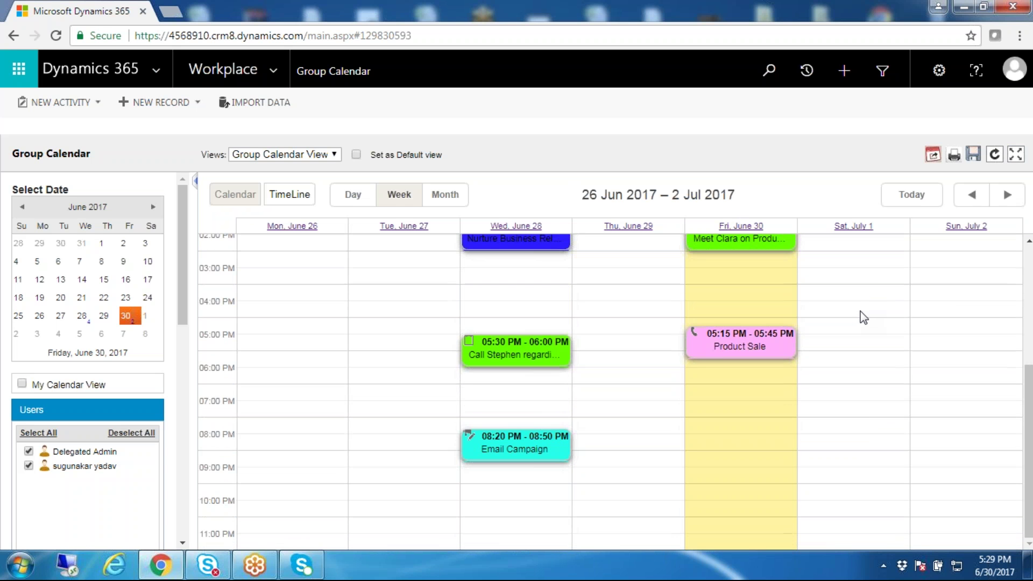
{"action": "scroll", "coordinate": [828, 376], "scroll_direction": "up", "scroll_amount": 4}
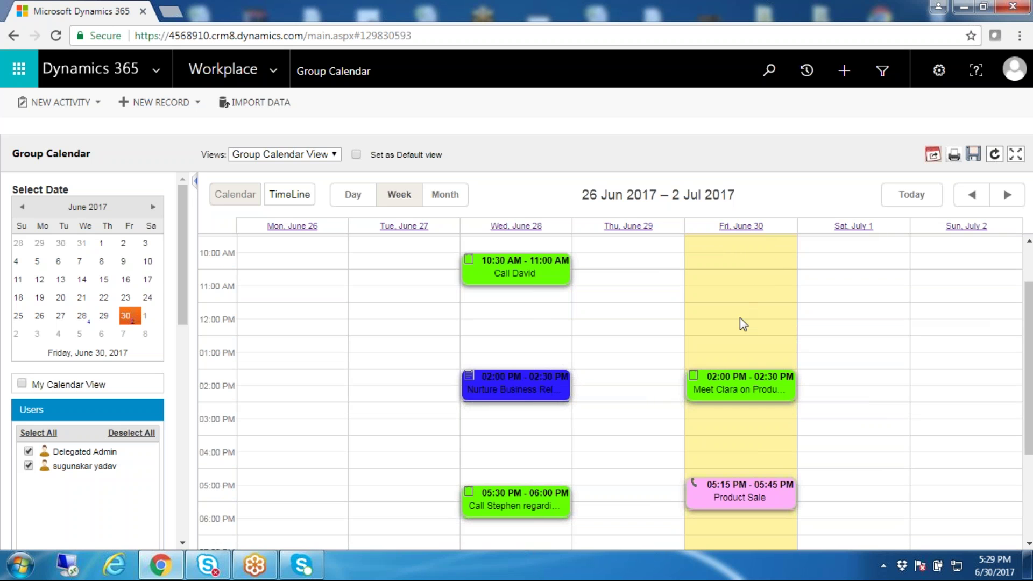
{"action": "scroll", "coordinate": [741, 322], "scroll_direction": "down", "scroll_amount": 4}
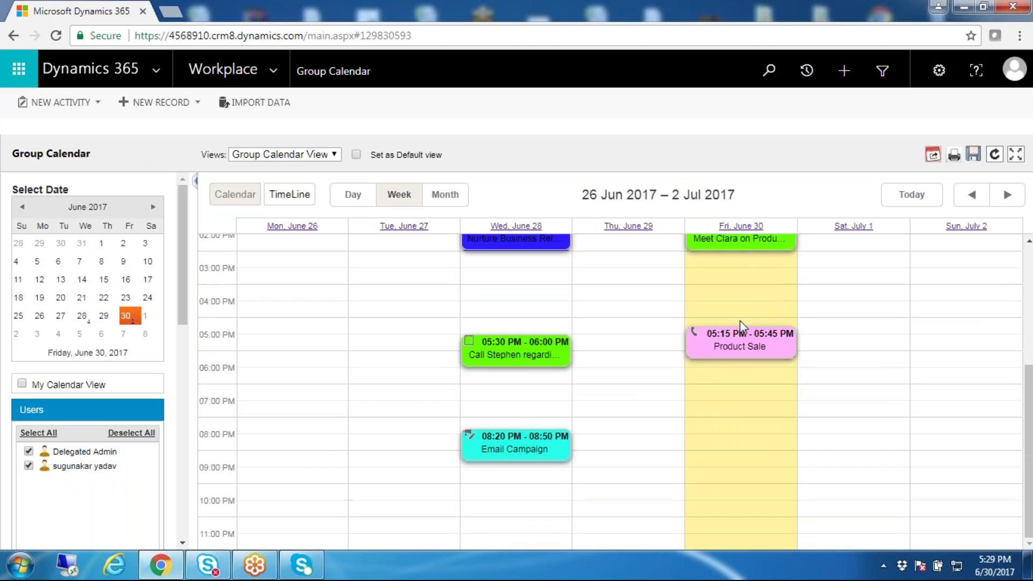
- Start a new appointment in the Friday June 30, 8 PM slot
{"action": "left_click", "coordinate": [733, 444]}
{"action": "left_click", "coordinate": [736, 495]}
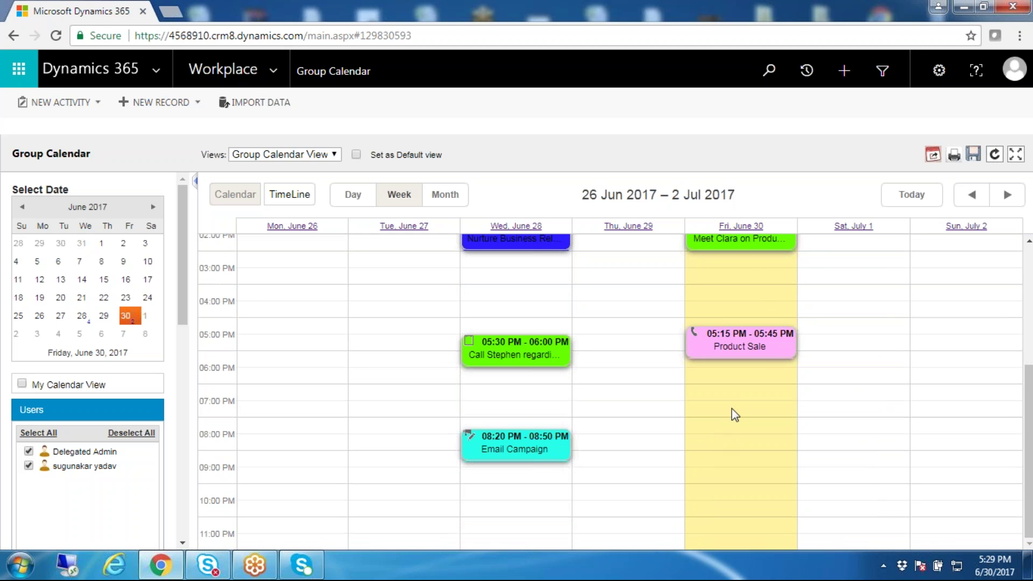
{"action": "left_click", "coordinate": [726, 444]}
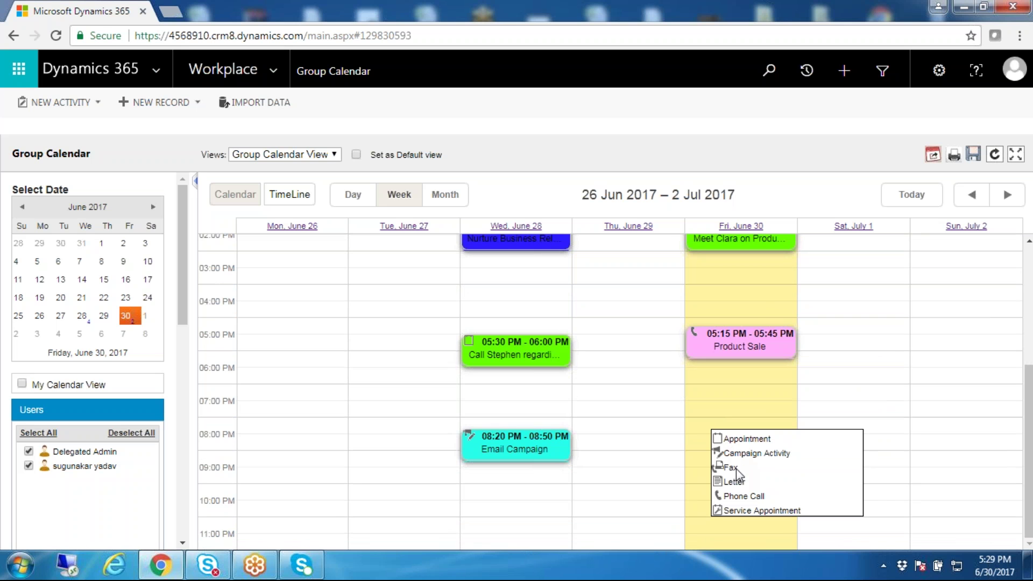
{"action": "left_click", "coordinate": [751, 439]}
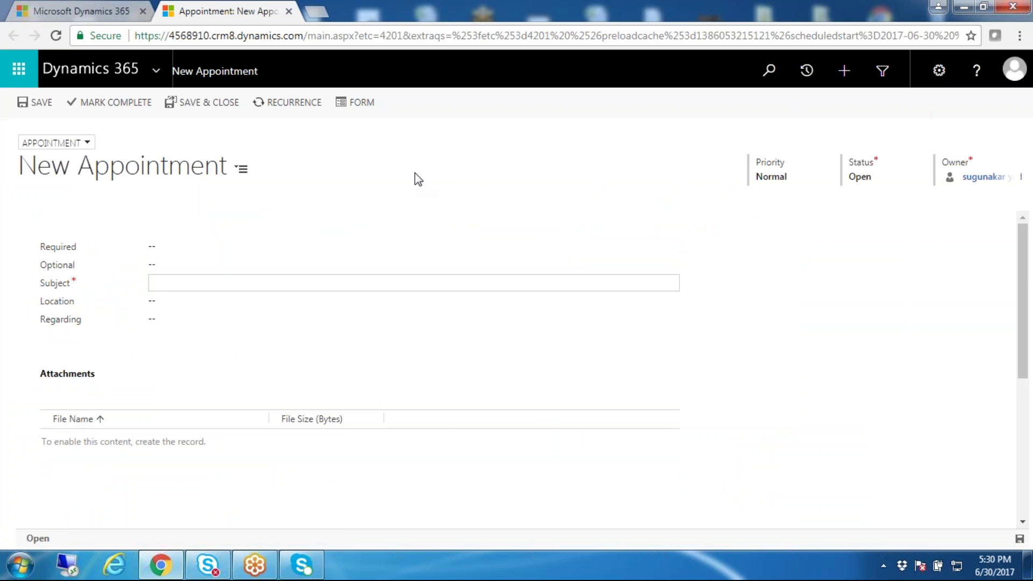
- Enter the appointment subject describing a business-deal call to the contact
{"action": "type", "text": "Call"}
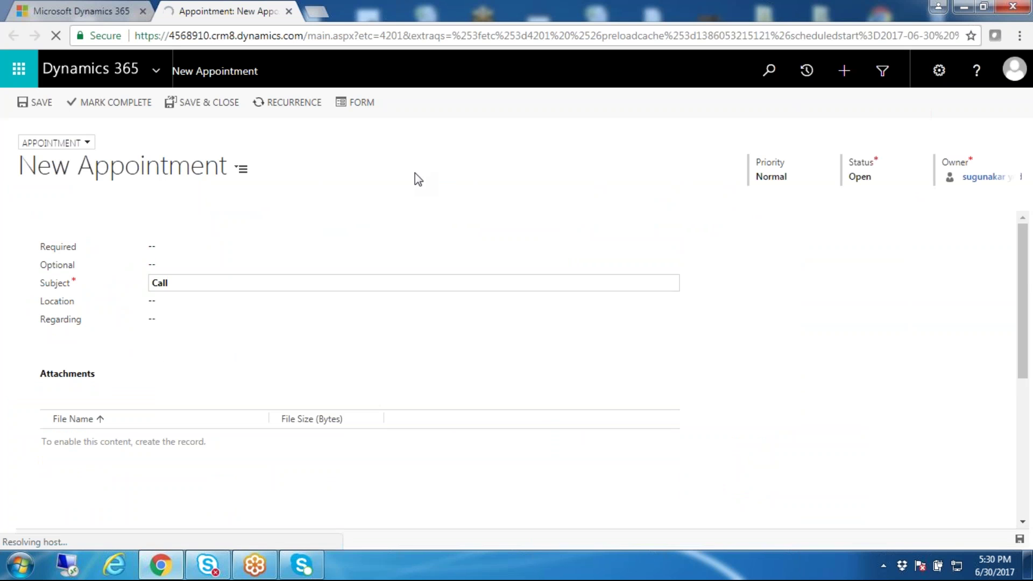
{"action": "type", "text": " jake for business deal"}
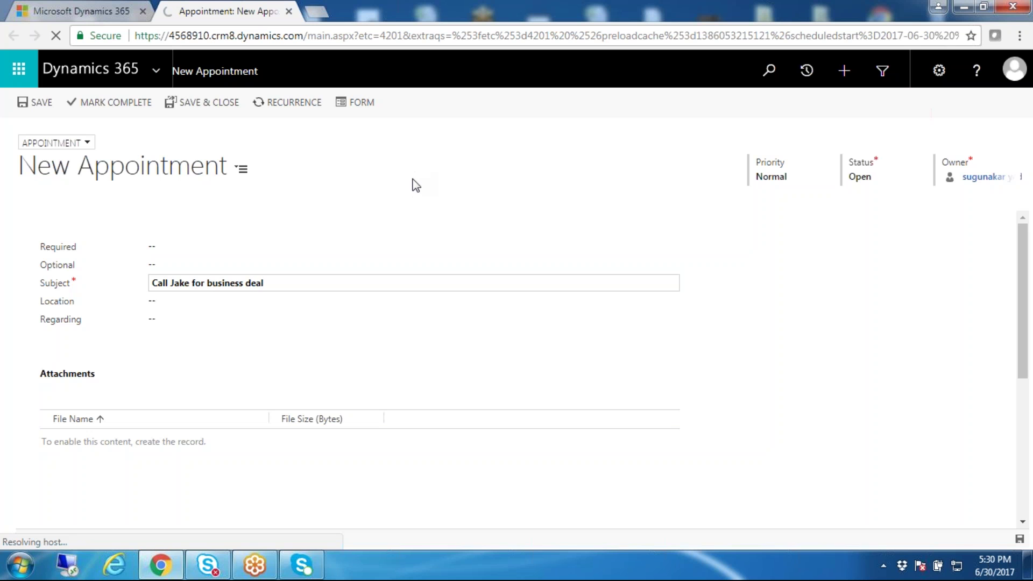
{"action": "scroll", "coordinate": [425, 233], "scroll_direction": "down", "scroll_amount": 4}
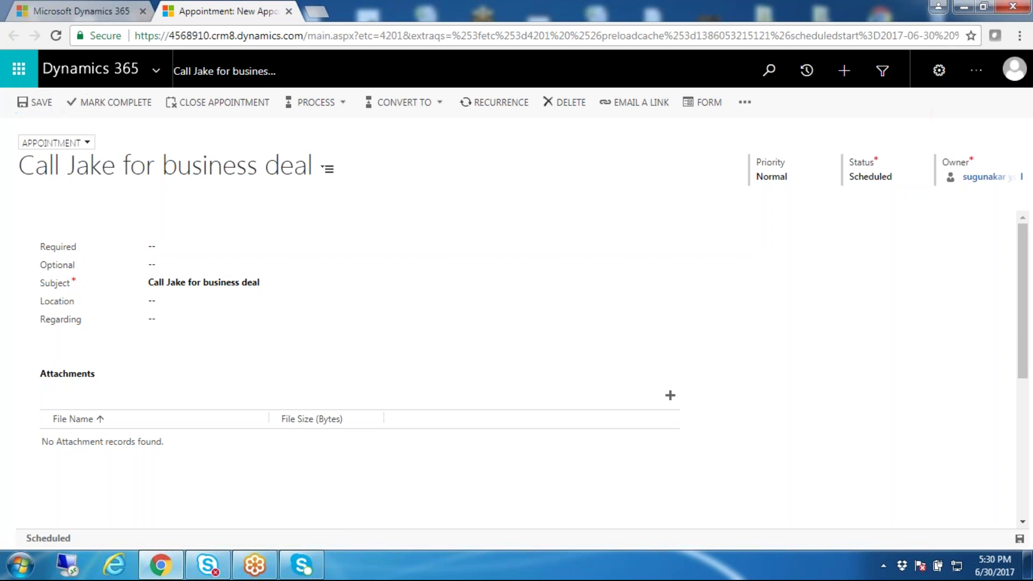
- Close the appointment tab and check the new 08:50–09:20 PM appointment on 30 June
{"action": "left_click", "coordinate": [290, 12]}
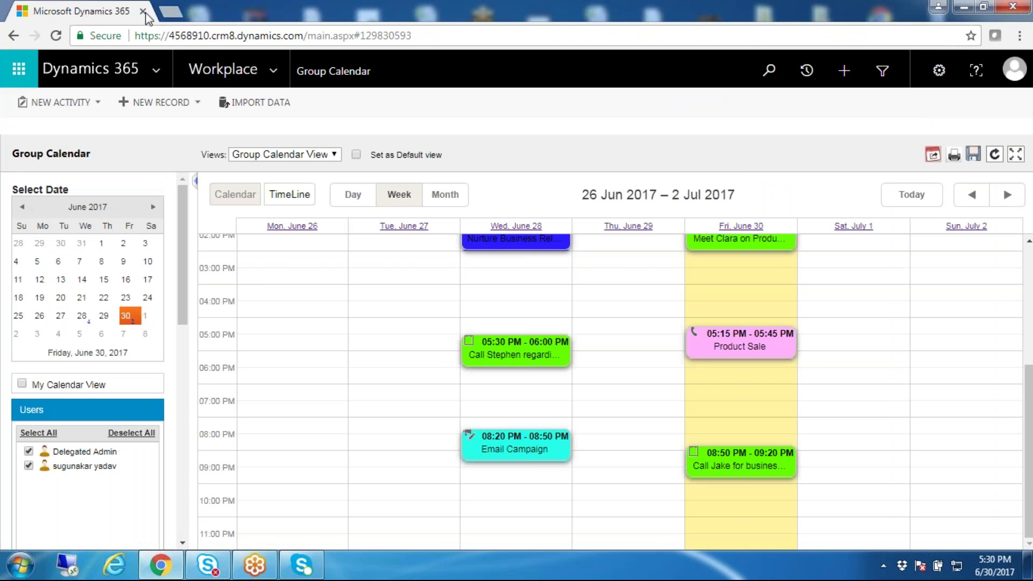
{"action": "mouse_move", "coordinate": [727, 453]}
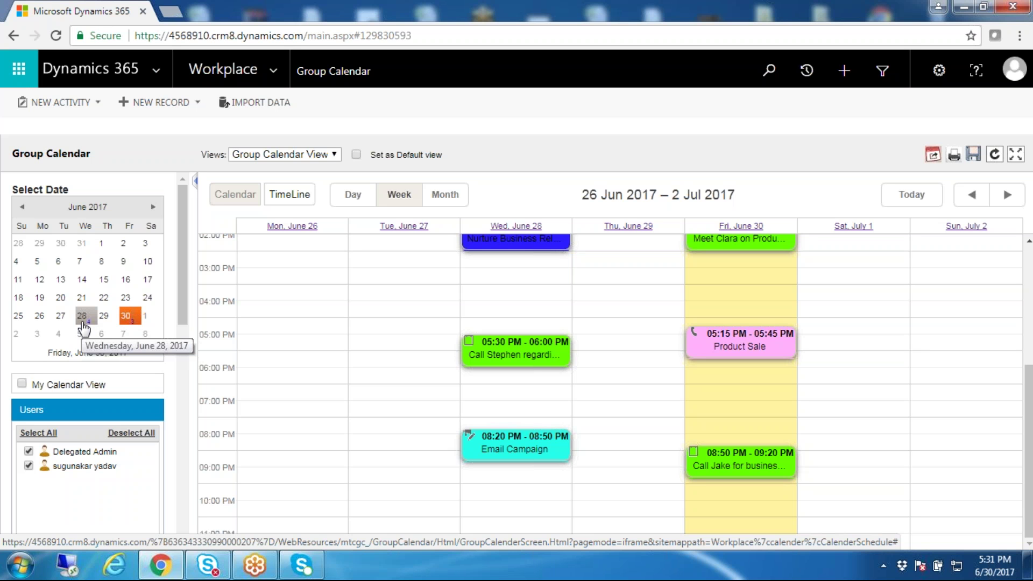
- Select June 28 in the Select Date mini calendar and browse that week's grid
{"action": "left_click", "coordinate": [83, 318]}
{"action": "scroll", "coordinate": [493, 363], "scroll_direction": "up", "scroll_amount": 1}
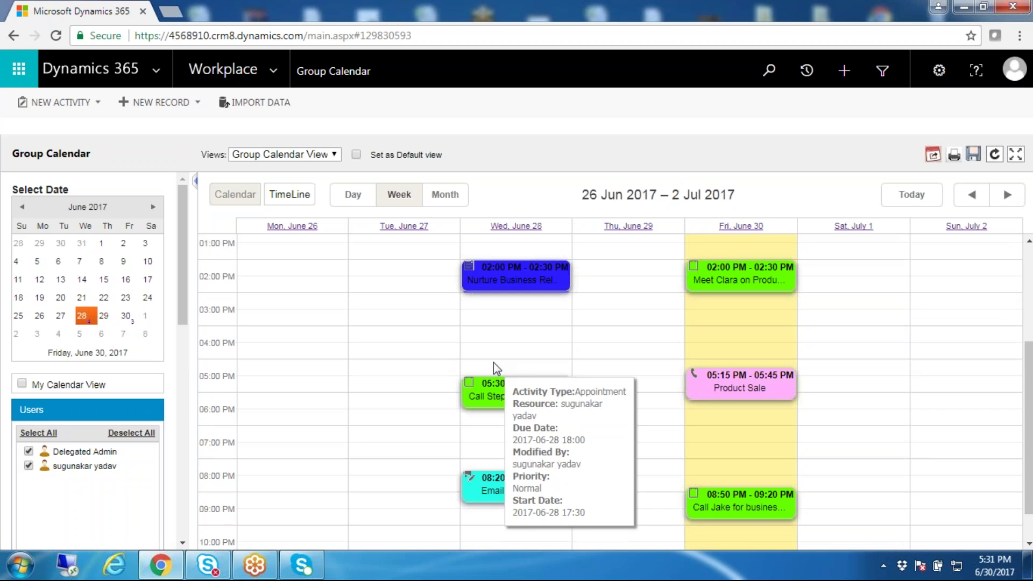
{"action": "scroll", "coordinate": [493, 362], "scroll_direction": "up", "scroll_amount": 2}
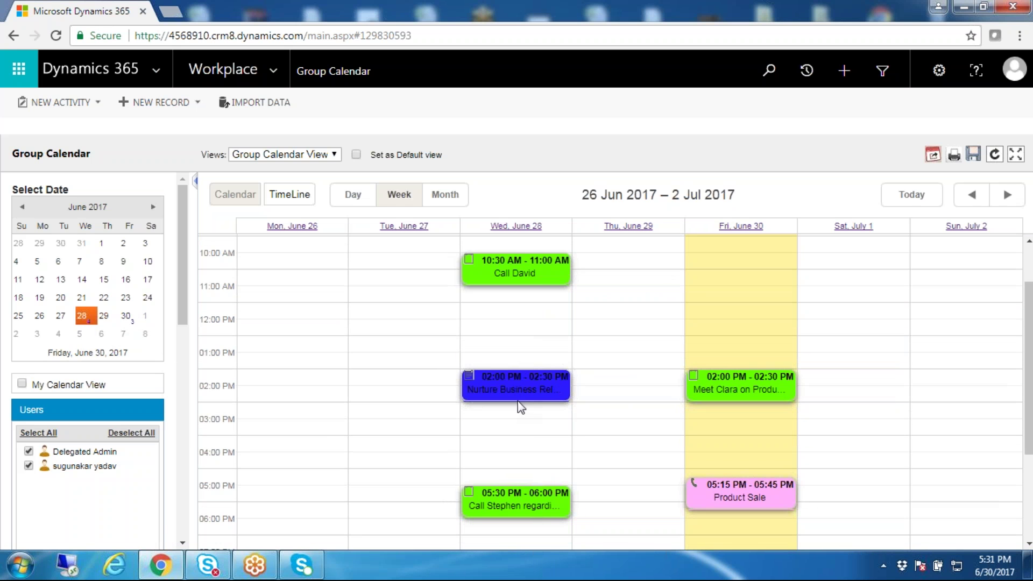
{"action": "scroll", "coordinate": [518, 401], "scroll_direction": "down", "scroll_amount": 3}
{"action": "scroll", "coordinate": [517, 402], "scroll_direction": "up", "scroll_amount": 2}
{"action": "scroll", "coordinate": [515, 337], "scroll_direction": "up", "scroll_amount": 3}
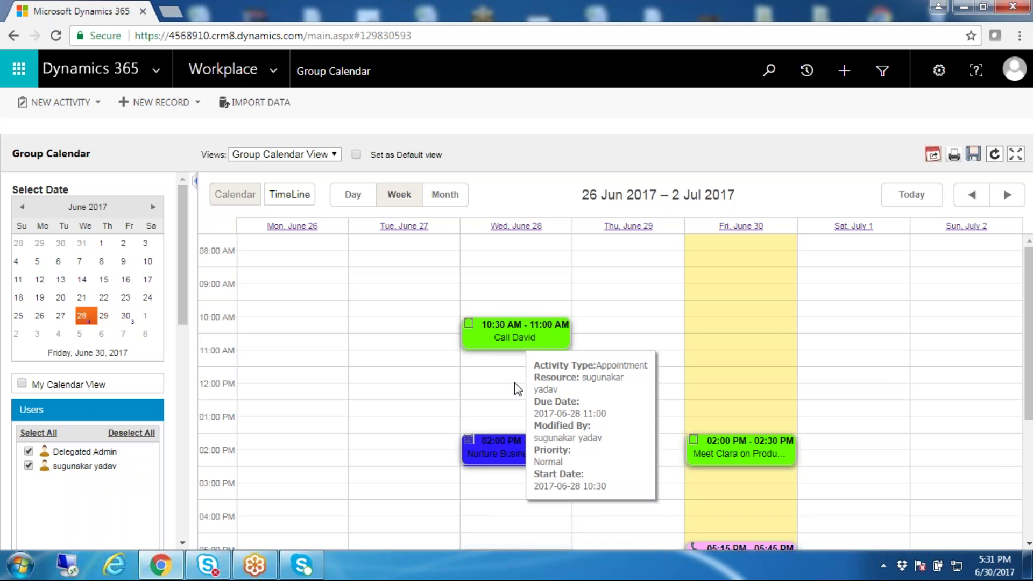
{"action": "scroll", "coordinate": [513, 376], "scroll_direction": "down", "scroll_amount": 2}
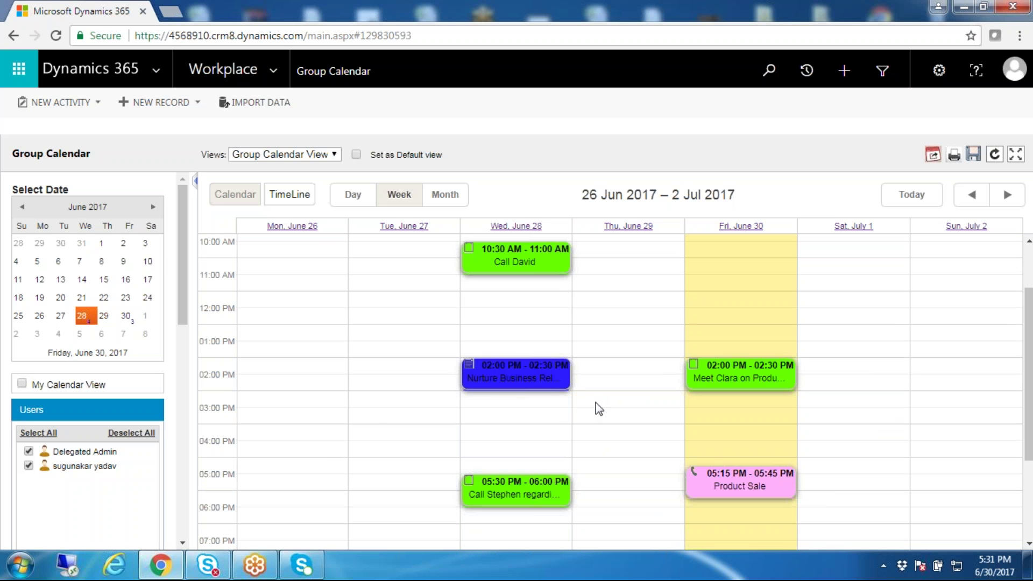
{"action": "scroll", "coordinate": [525, 332], "scroll_direction": "down", "scroll_amount": 3}
{"action": "scroll", "coordinate": [525, 334], "scroll_direction": "up", "scroll_amount": 3}
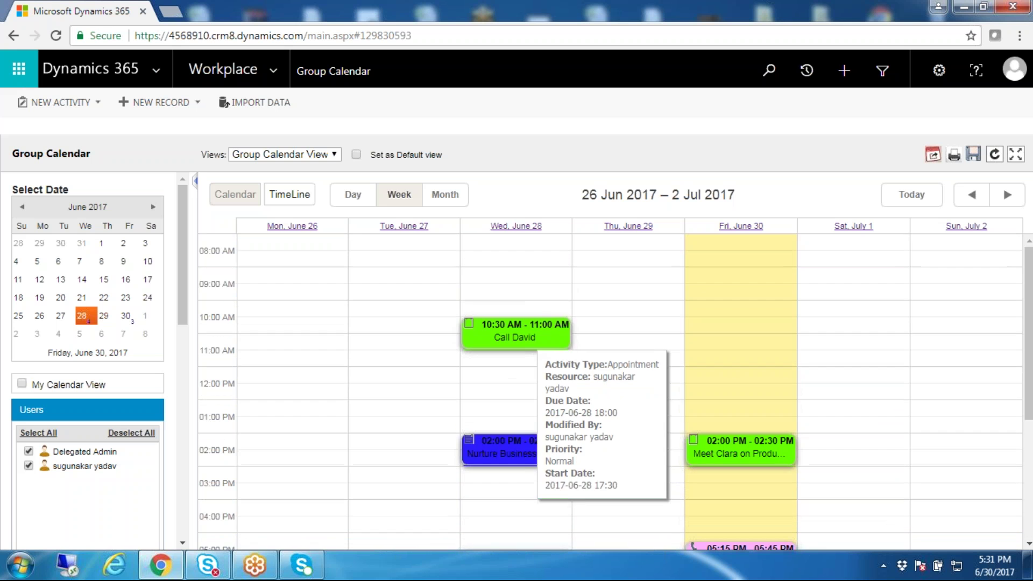
{"action": "scroll", "coordinate": [523, 443], "scroll_direction": "down", "scroll_amount": 3}
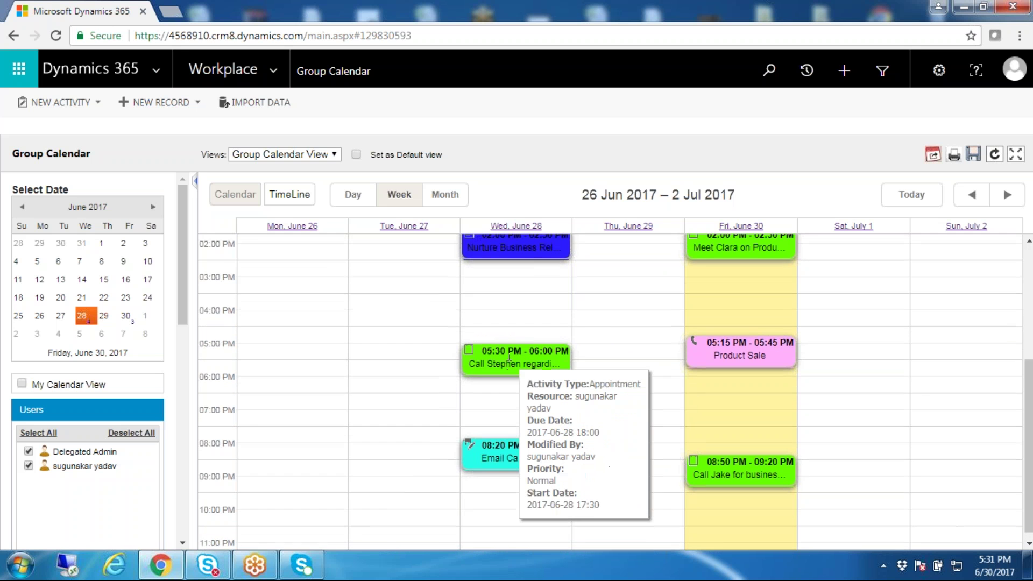
{"action": "scroll", "coordinate": [687, 379], "scroll_direction": "up", "scroll_amount": 4}
- Lay out the week as a TimeLine with each user's activities in rows
{"action": "mouse_move", "coordinate": [506, 445]}
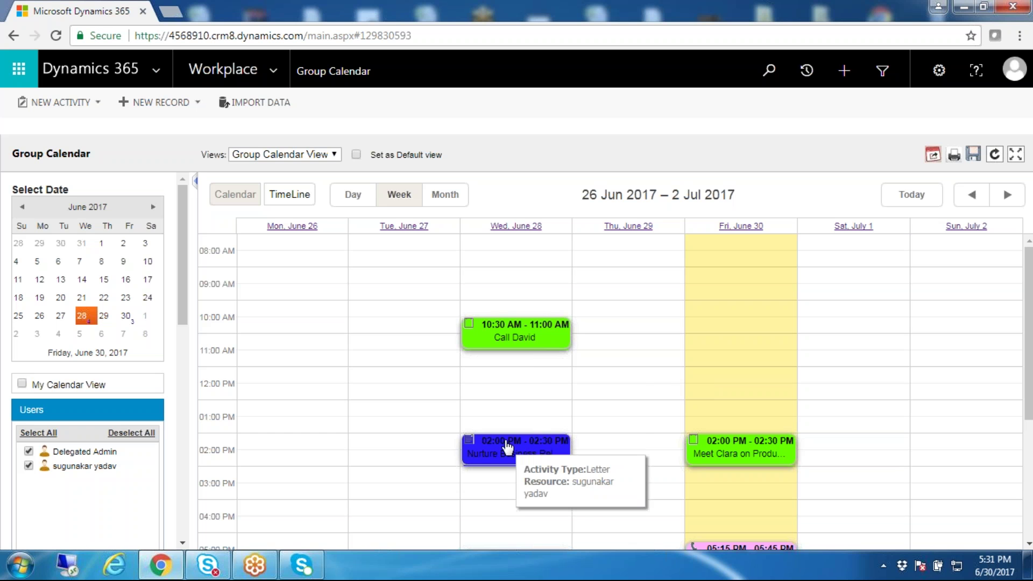
{"action": "mouse_move", "coordinate": [511, 334]}
{"action": "scroll", "coordinate": [511, 332], "scroll_direction": "down", "scroll_amount": 1}
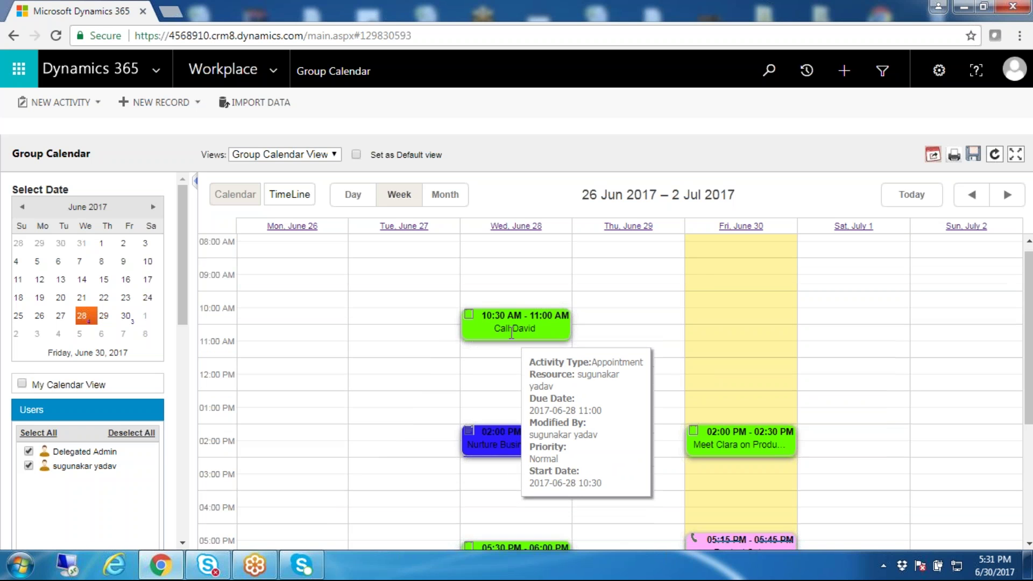
{"action": "scroll", "coordinate": [745, 376], "scroll_direction": "down", "scroll_amount": 2}
{"action": "scroll", "coordinate": [753, 344], "scroll_direction": "down", "scroll_amount": 4}
{"action": "mouse_move", "coordinate": [735, 347]}
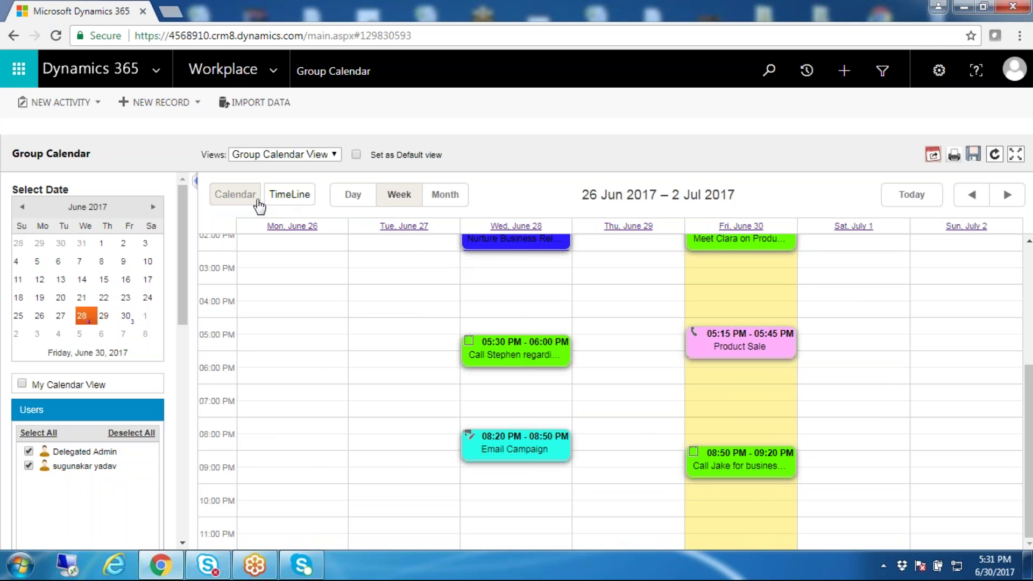
{"action": "left_click", "coordinate": [291, 199]}
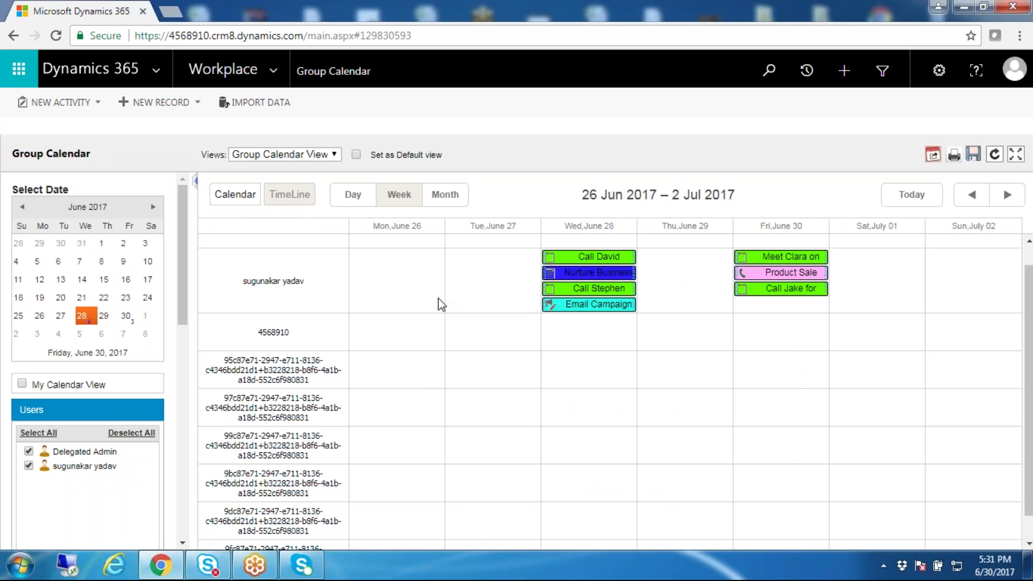
{"action": "scroll", "coordinate": [311, 325], "scroll_direction": "down", "scroll_amount": 1}
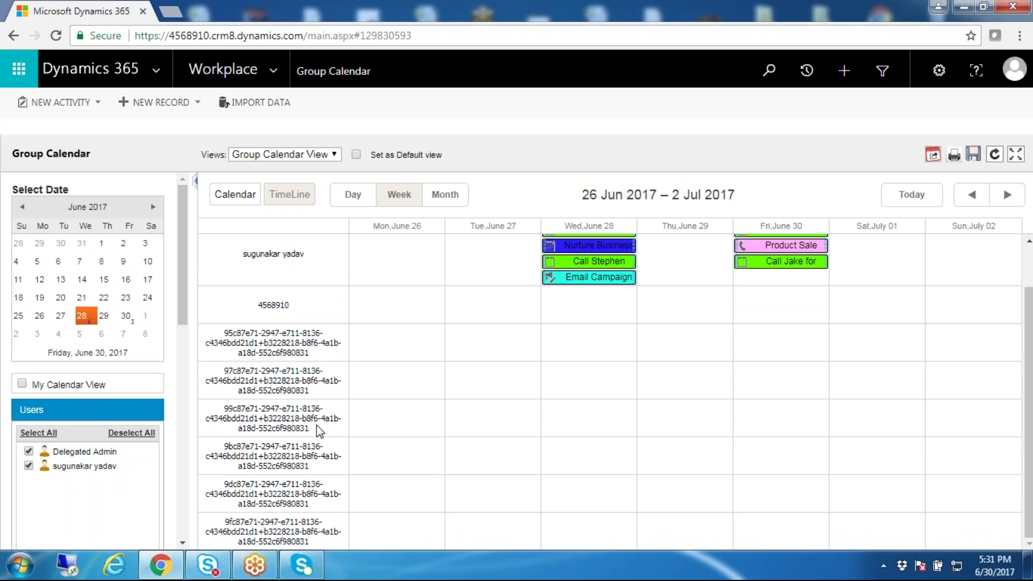
{"action": "right_click", "coordinate": [486, 383]}
{"action": "scroll", "coordinate": [771, 410], "scroll_direction": "up", "scroll_amount": 1}
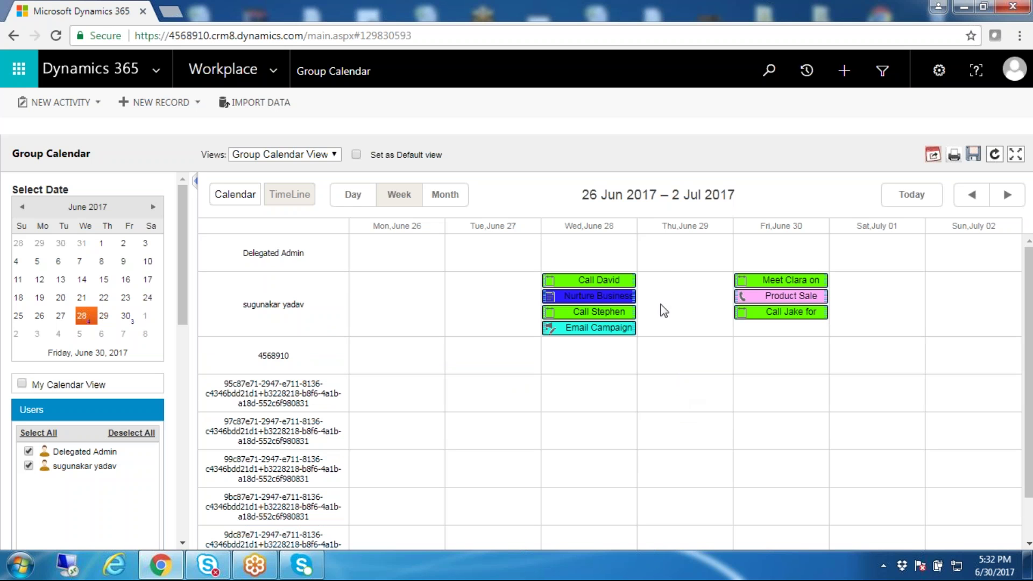
{"action": "mouse_move", "coordinate": [811, 291]}
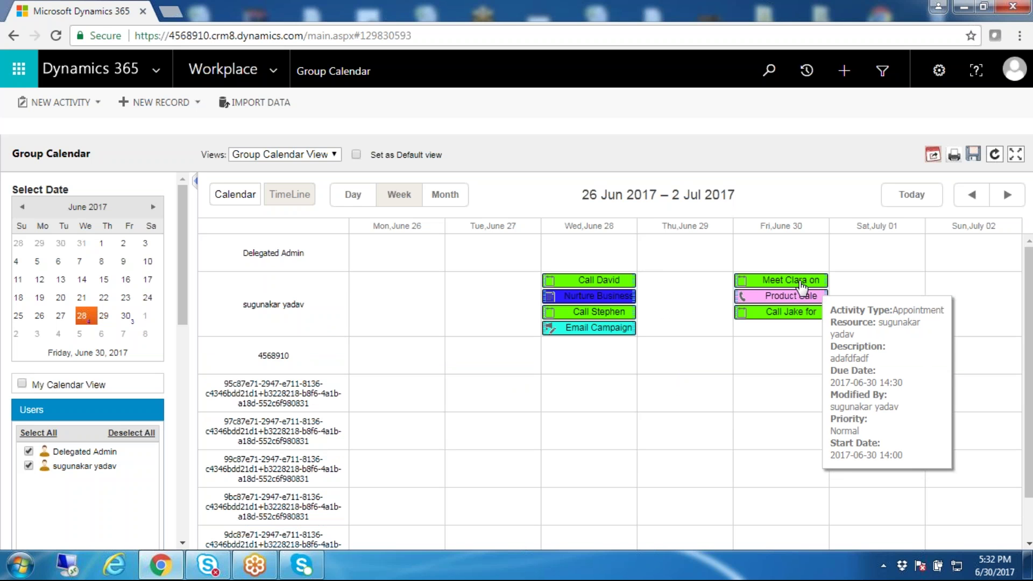
{"action": "left_click_drag", "start_coordinate": [796, 281], "coordinate": [870, 285]}
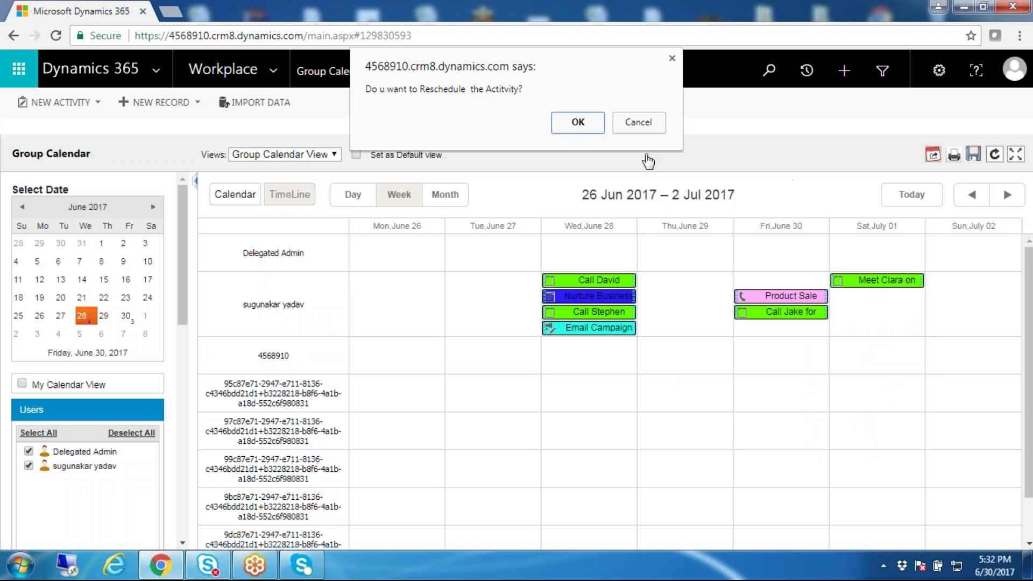
- Confirm moving the Meet Clara appointment from Friday June 30 to Saturday July 1
{"action": "left_click", "coordinate": [578, 117]}
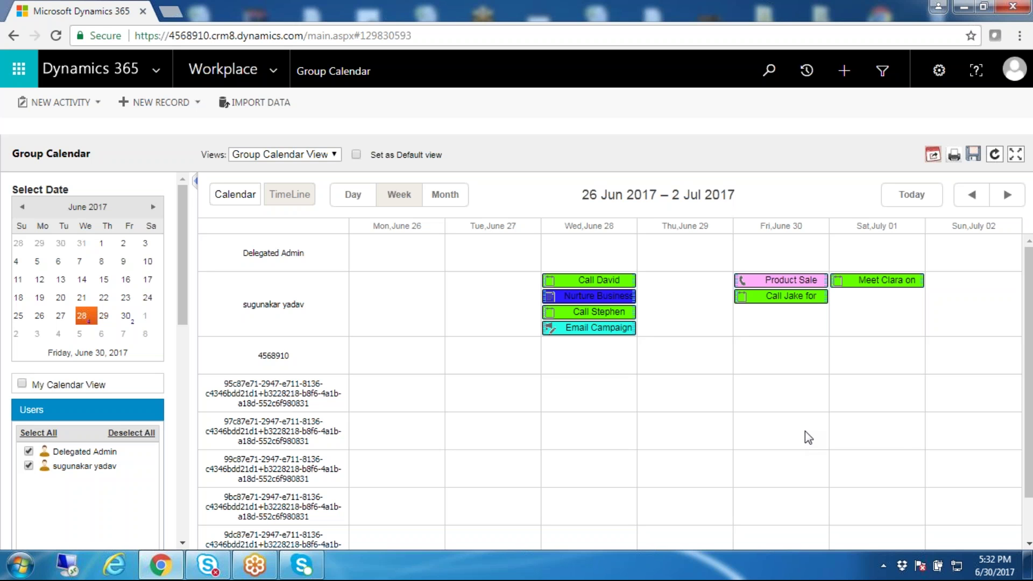
- Check the Meet Clara record, then widen the timeline to the month of June 2017
{"action": "double_click", "coordinate": [881, 280]}
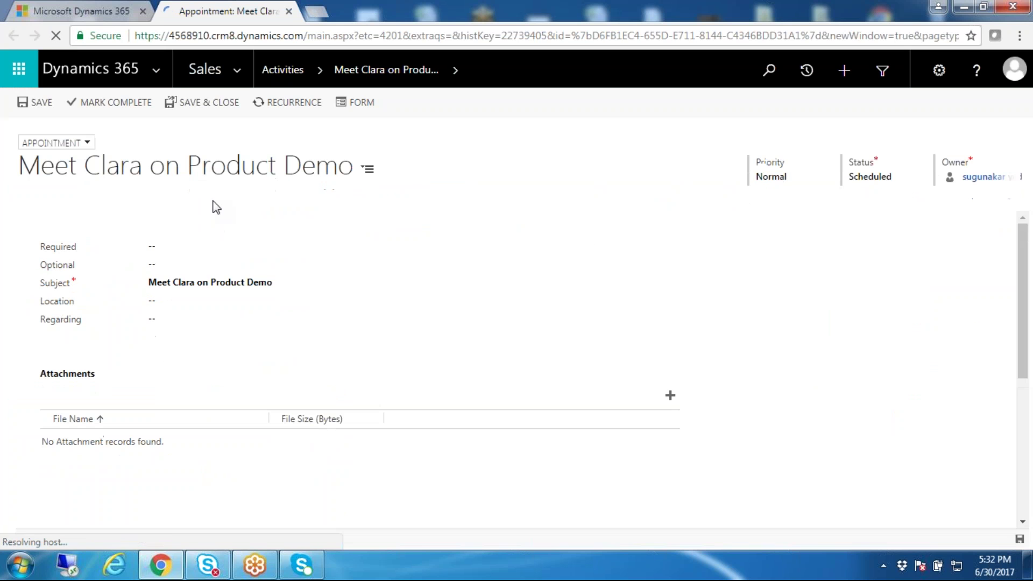
{"action": "left_click", "coordinate": [289, 11]}
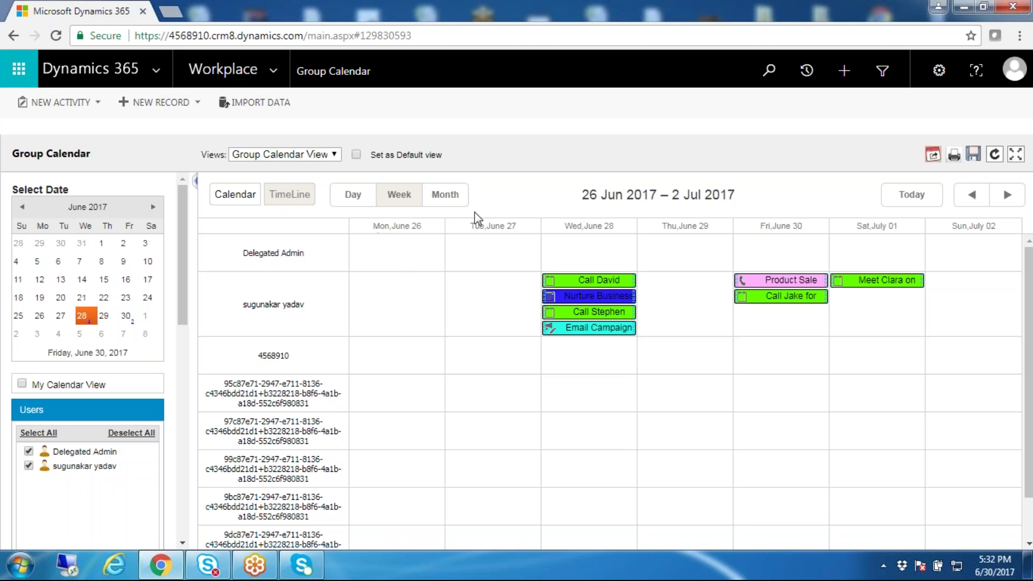
{"action": "left_click", "coordinate": [445, 195]}
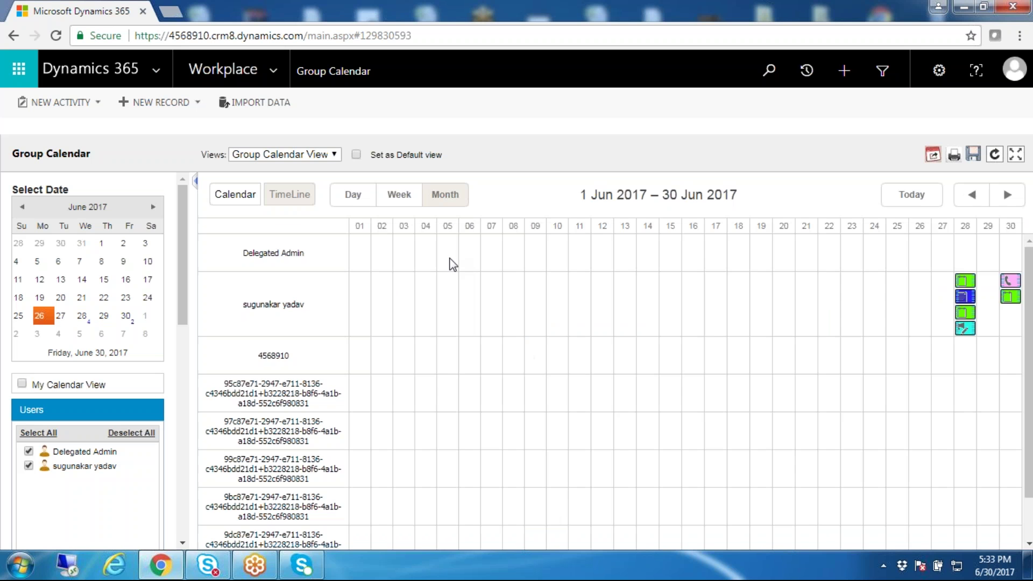
- Switch June 2017 to the Month calendar grid and uncheck the Delegated Admin user
{"action": "scroll", "coordinate": [592, 389], "scroll_direction": "down", "scroll_amount": 1}
{"action": "scroll", "coordinate": [585, 433], "scroll_direction": "up", "scroll_amount": 1}
{"action": "left_click", "coordinate": [237, 197]}
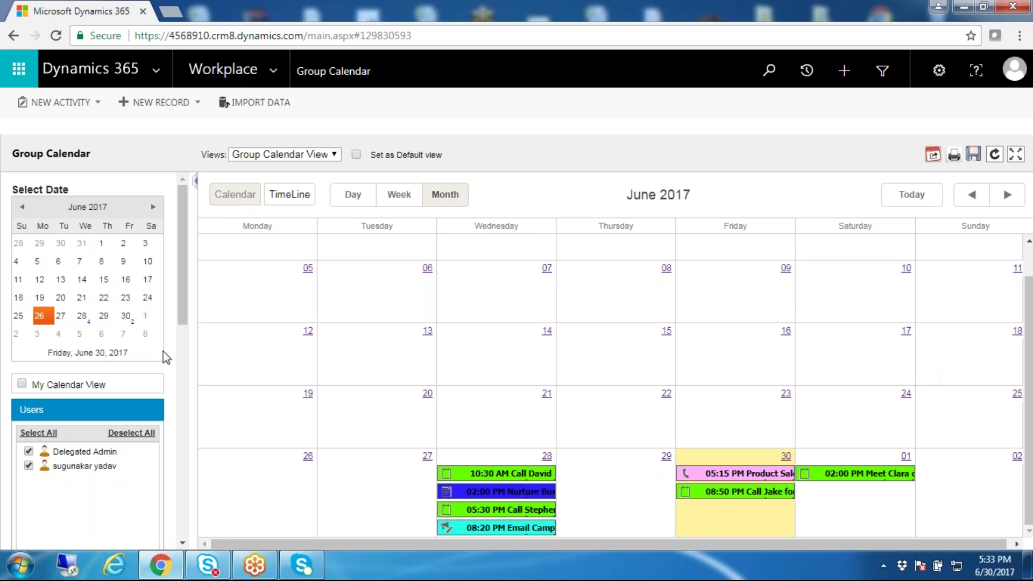
{"action": "scroll", "coordinate": [112, 409], "scroll_direction": "down", "scroll_amount": 1}
{"action": "scroll", "coordinate": [113, 425], "scroll_direction": "down", "scroll_amount": 1}
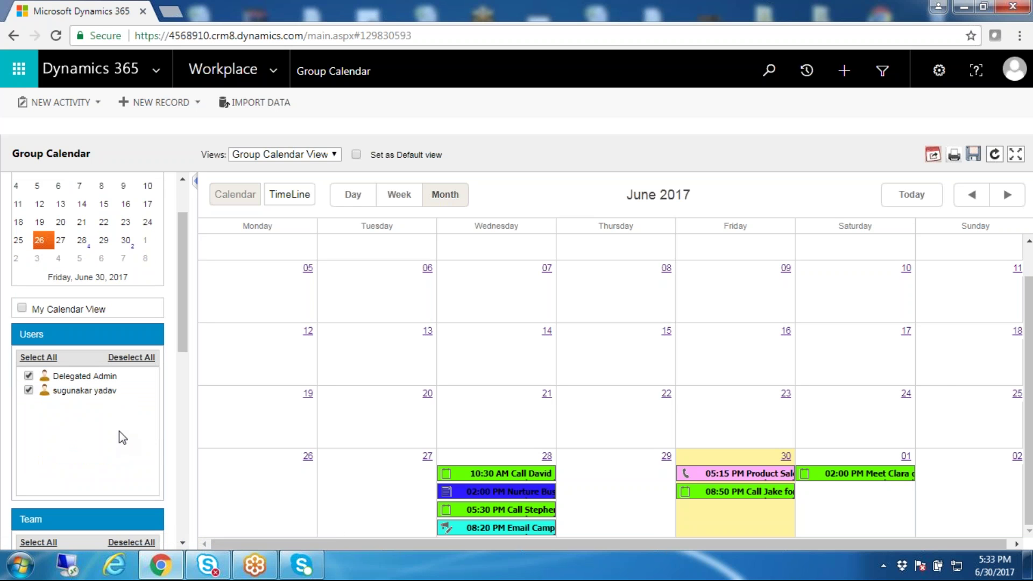
{"action": "left_click", "coordinate": [28, 376]}
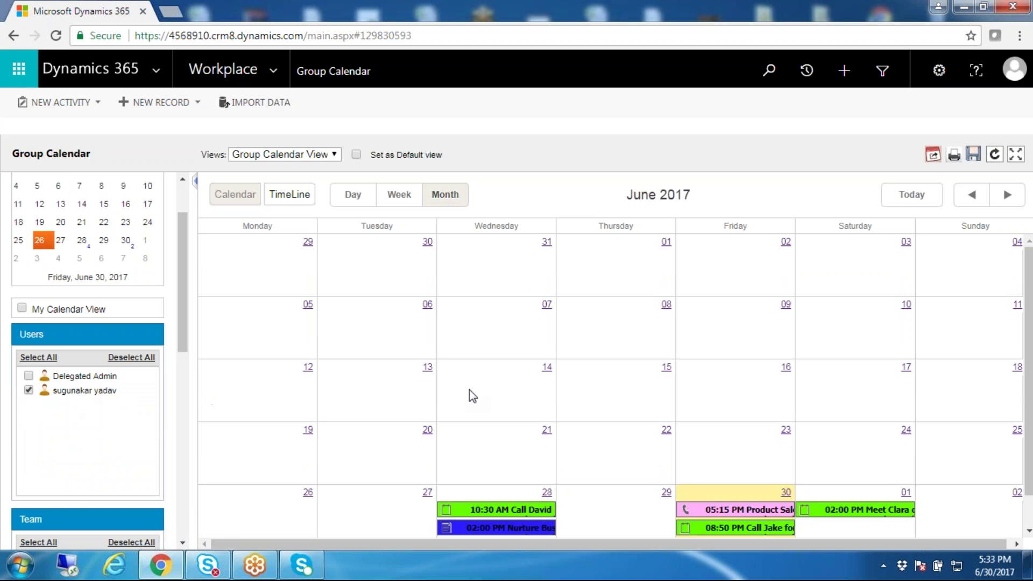
- Turn on My Calendar View in the left filter panel
{"action": "left_click", "coordinate": [22, 310]}
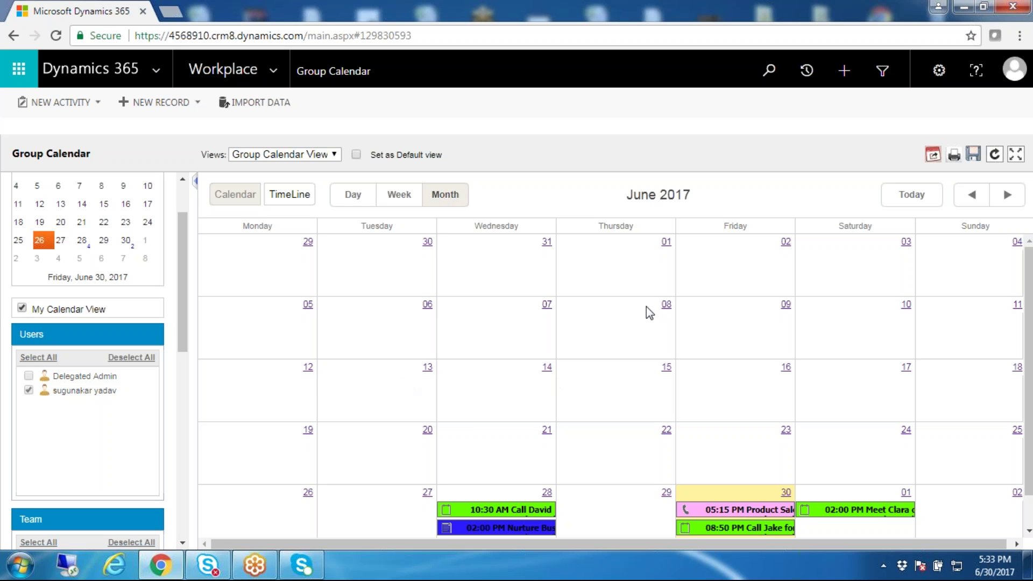
{"action": "scroll", "coordinate": [650, 309], "scroll_direction": "down", "scroll_amount": 1}
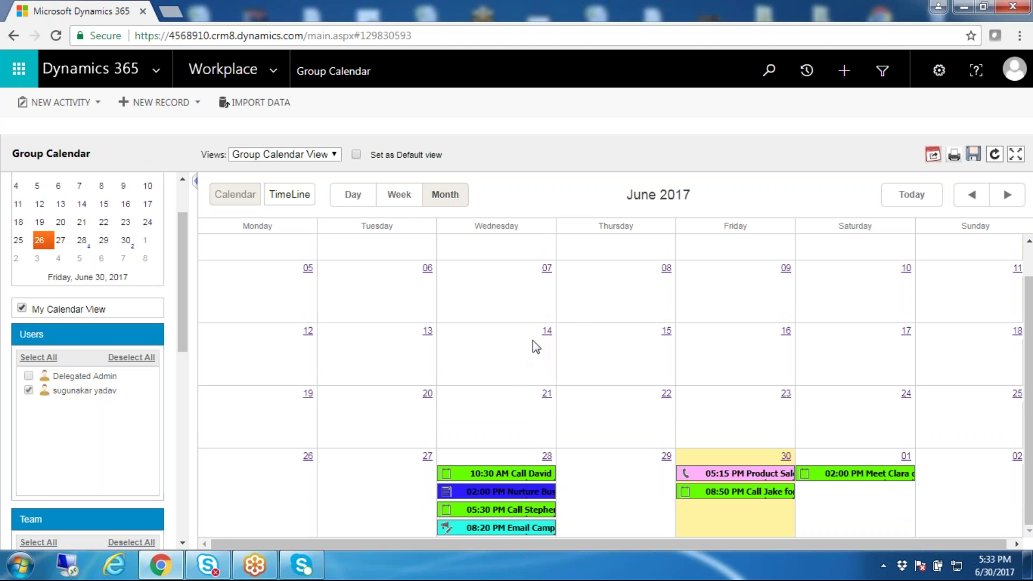
{"action": "scroll", "coordinate": [535, 344], "scroll_direction": "up", "scroll_amount": 1}
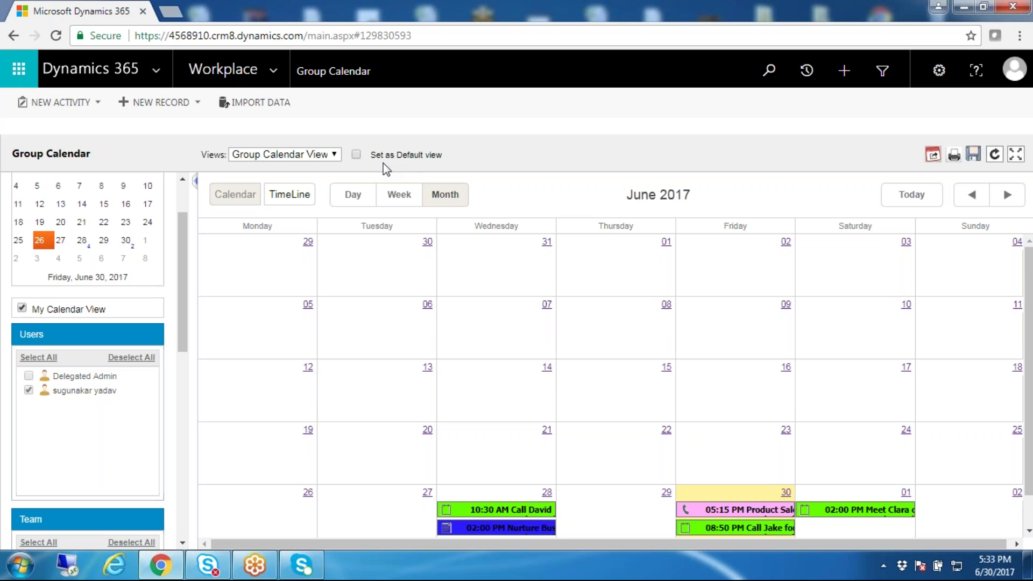
- Scroll the filter pane past Users and Team to the Select Activities section
{"action": "left_click", "coordinate": [335, 157]}
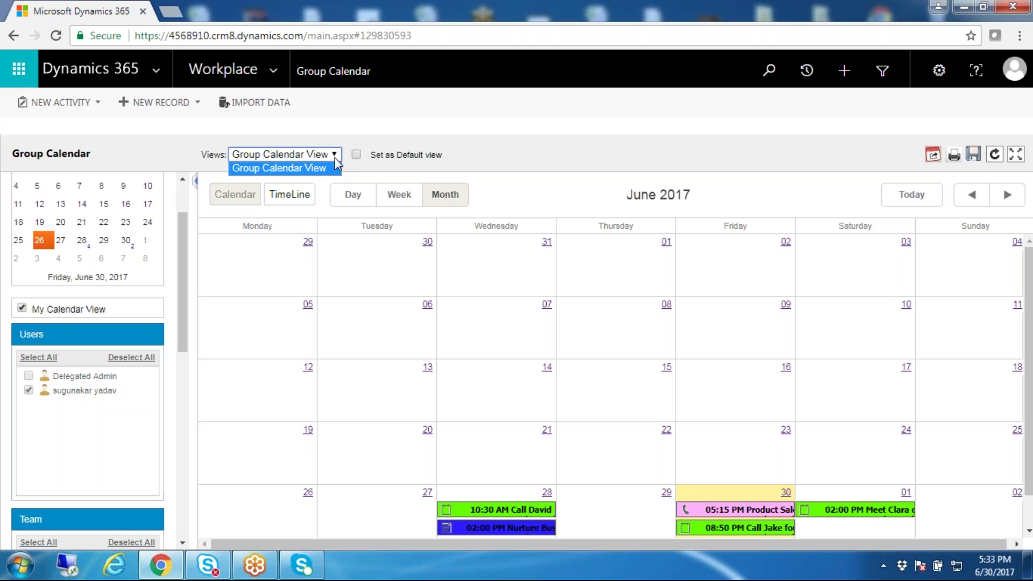
{"action": "left_click", "coordinate": [335, 157]}
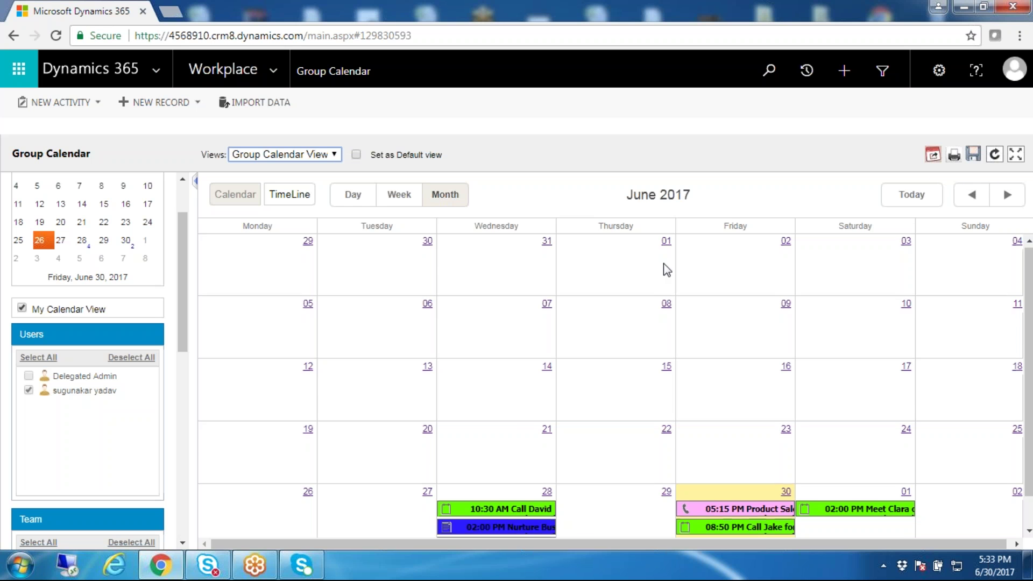
{"action": "scroll", "coordinate": [663, 263], "scroll_direction": "down", "scroll_amount": 1}
{"action": "scroll", "coordinate": [123, 419], "scroll_direction": "down", "scroll_amount": 8}
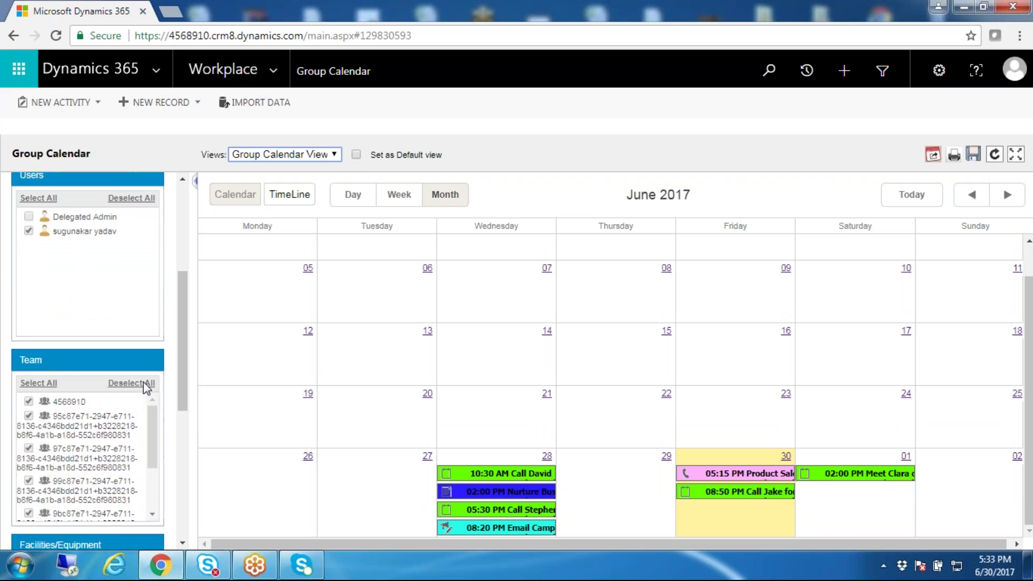
{"action": "scroll", "coordinate": [147, 388], "scroll_direction": "down", "scroll_amount": 2}
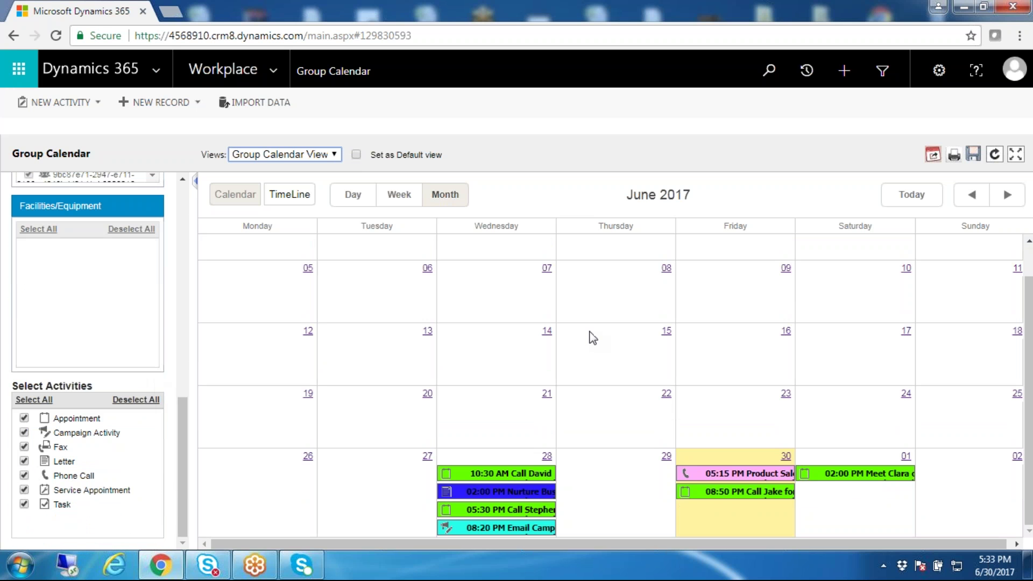
{"action": "left_click", "coordinate": [24, 419]}
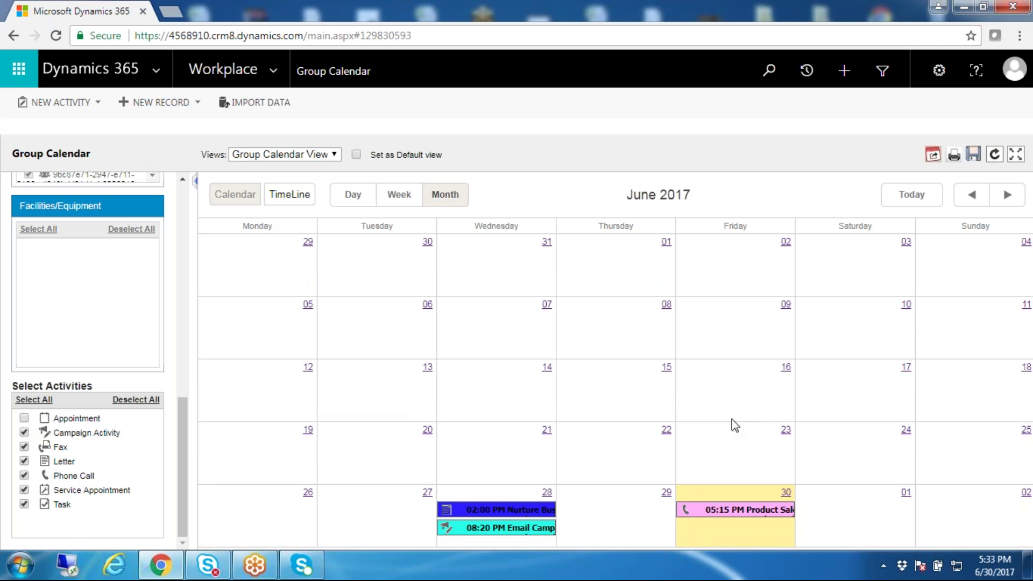
{"action": "left_click", "coordinate": [24, 419]}
{"action": "scroll", "coordinate": [779, 389], "scroll_direction": "down", "scroll_amount": 1}
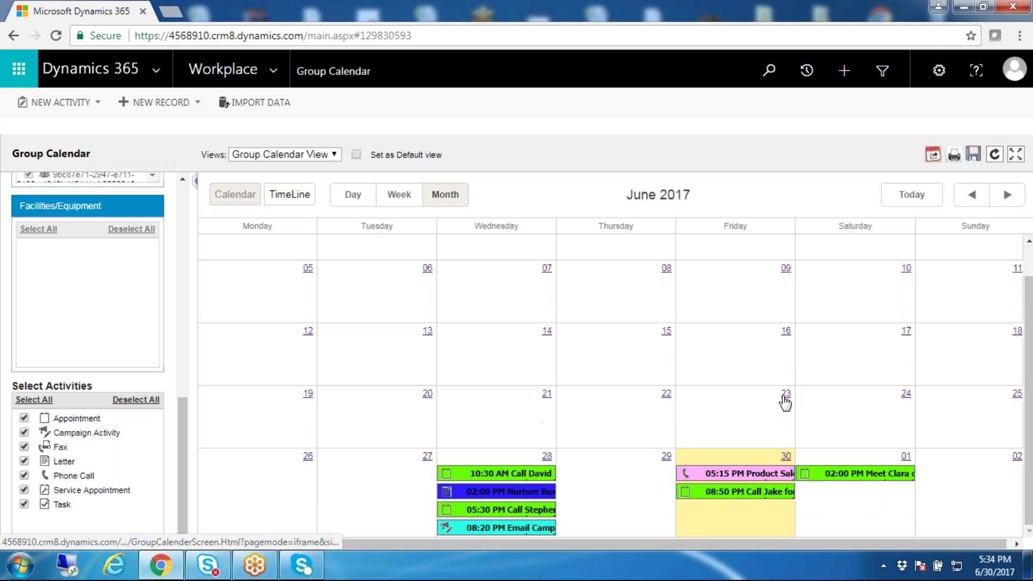
{"action": "scroll", "coordinate": [84, 323], "scroll_direction": "up", "scroll_amount": 10}
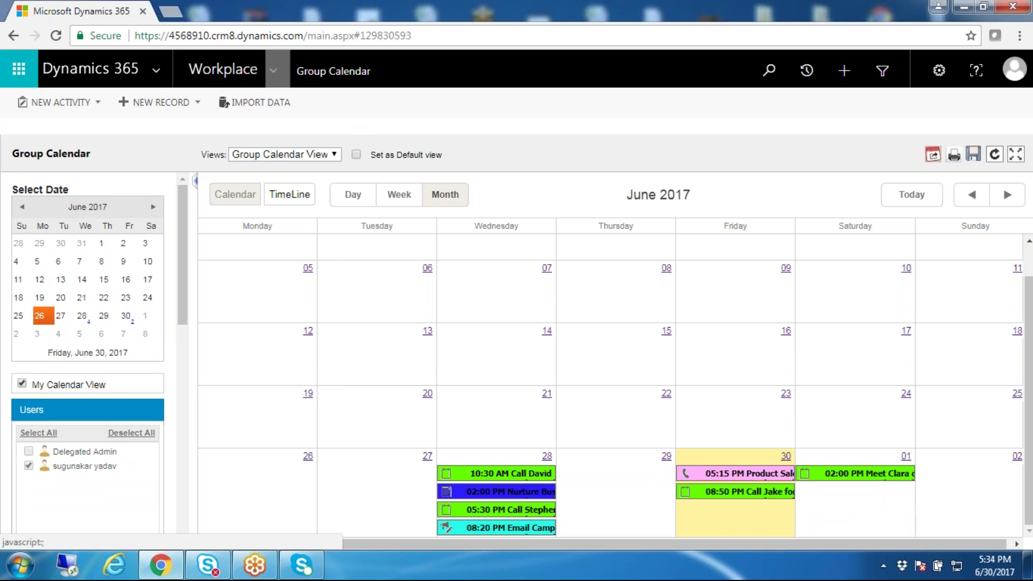
- Go to the Settings area from the app navigation and open Solutions
{"action": "left_click", "coordinate": [273, 70]}
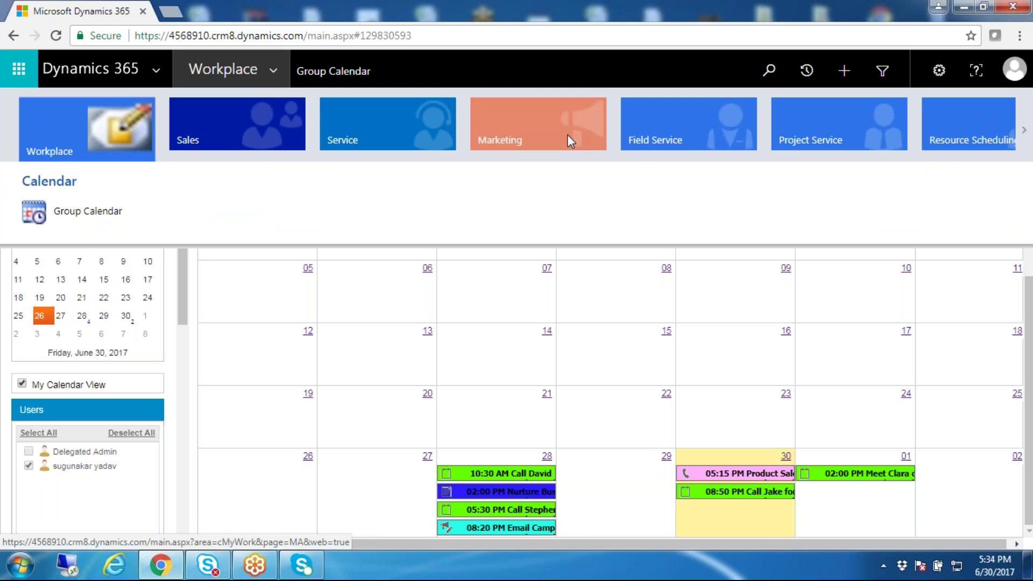
{"action": "scroll", "coordinate": [567, 135], "scroll_direction": "down", "scroll_amount": 2}
{"action": "scroll", "coordinate": [322, 153], "scroll_direction": "up", "scroll_amount": 2}
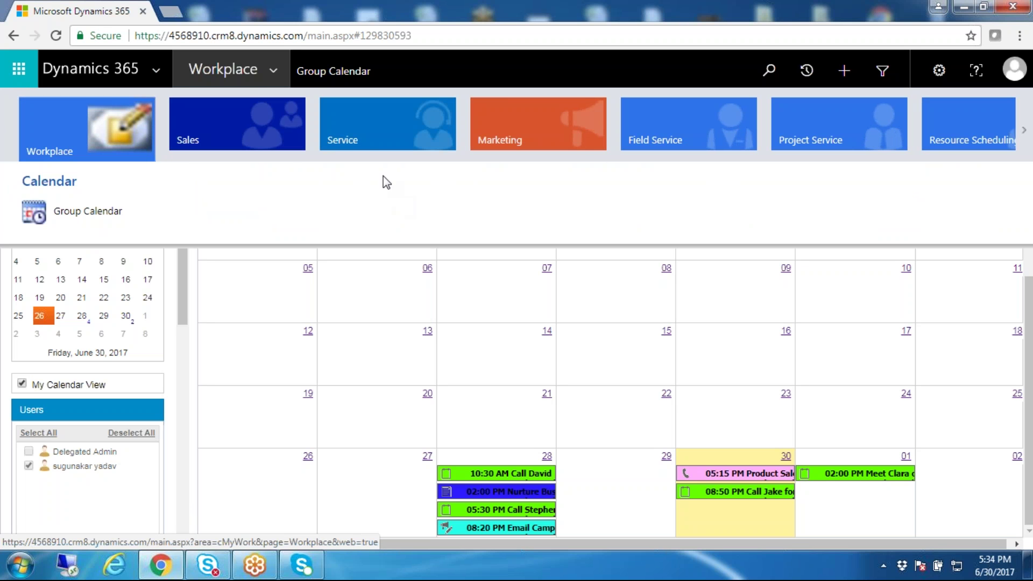
{"action": "left_click", "coordinate": [273, 70]}
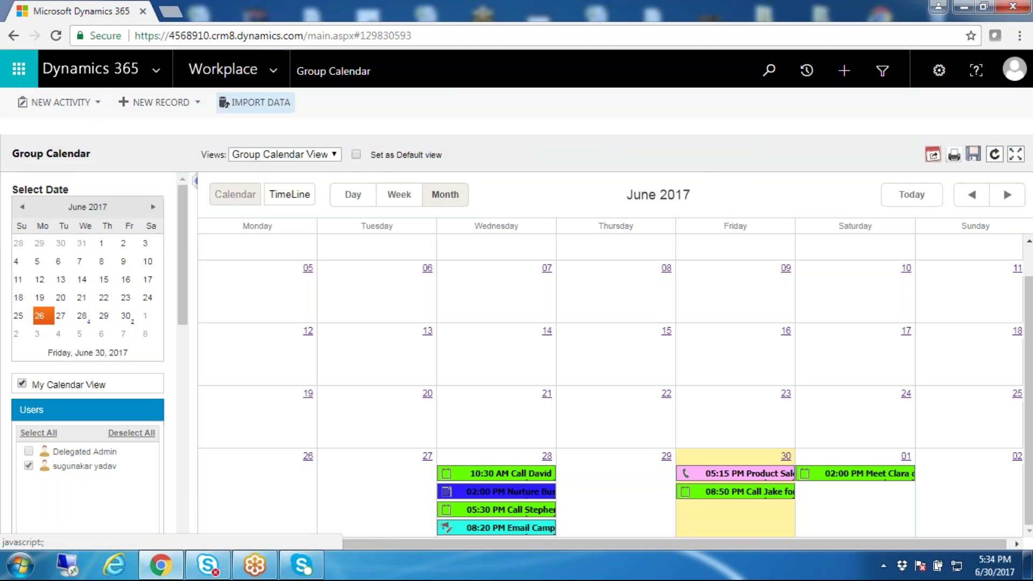
{"action": "left_click", "coordinate": [273, 70]}
{"action": "scroll", "coordinate": [702, 134], "scroll_direction": "down", "scroll_amount": 2}
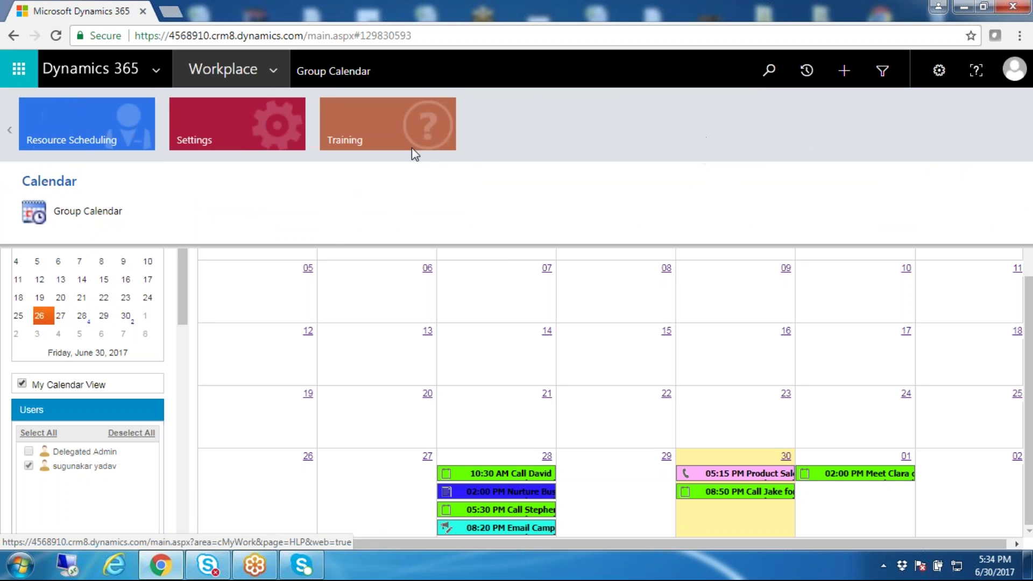
{"action": "left_click", "coordinate": [261, 133]}
{"action": "left_click", "coordinate": [284, 244]}
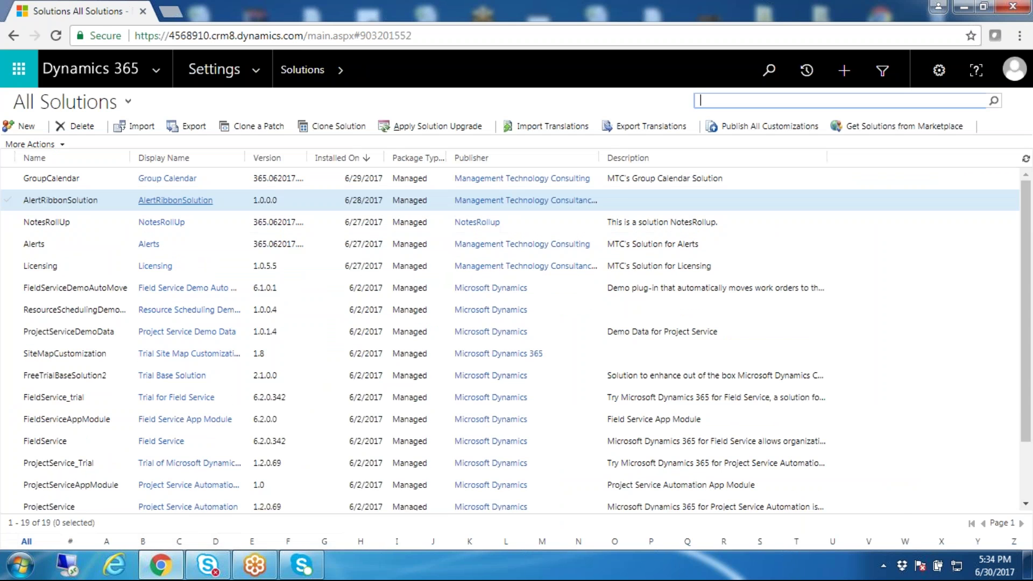
- In the GroupCalendar solution's Entity Selection, choose Work Order as the Entity Name
{"action": "left_click", "coordinate": [167, 179]}
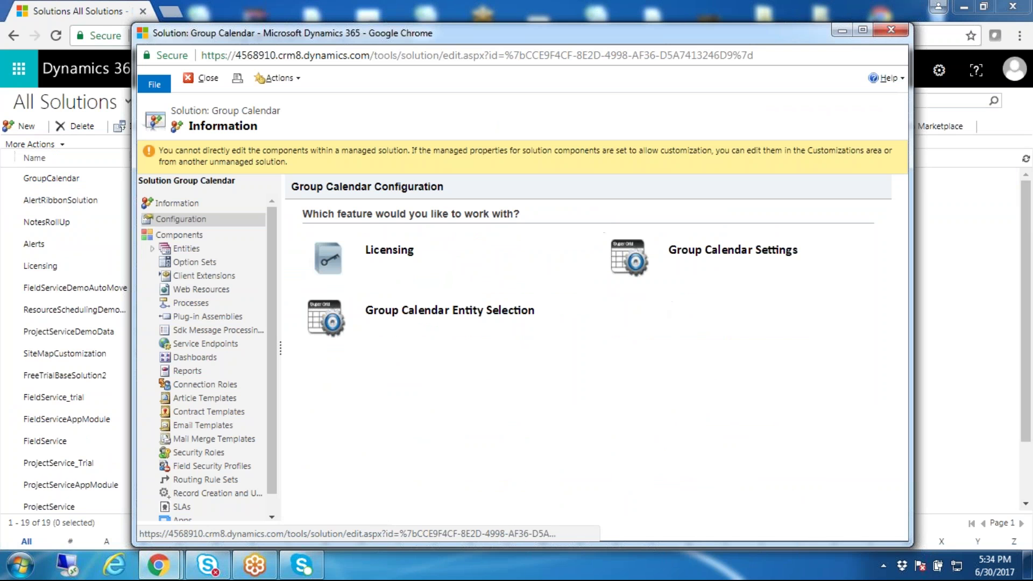
{"action": "left_click", "coordinate": [455, 322]}
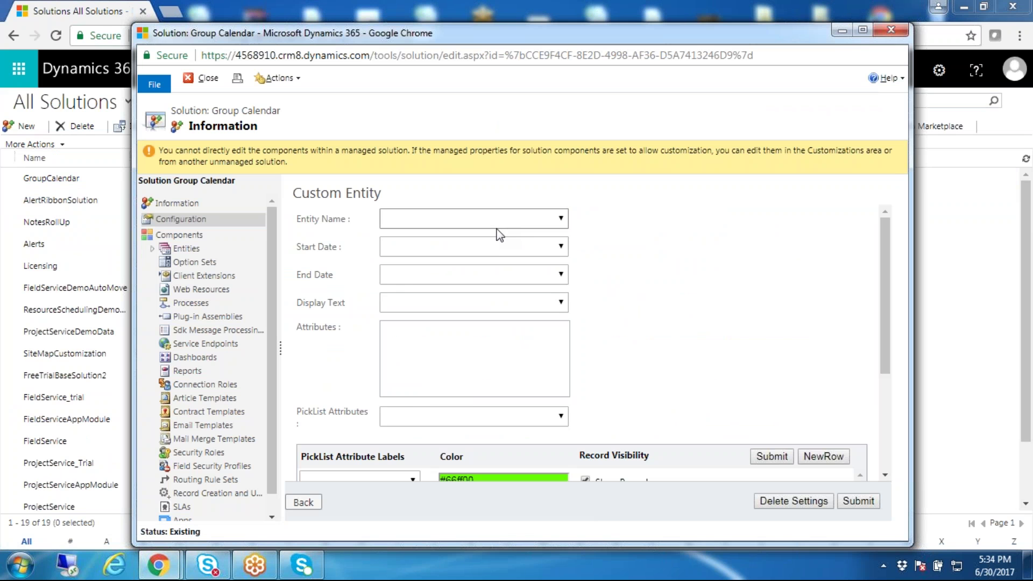
{"action": "left_click", "coordinate": [557, 221]}
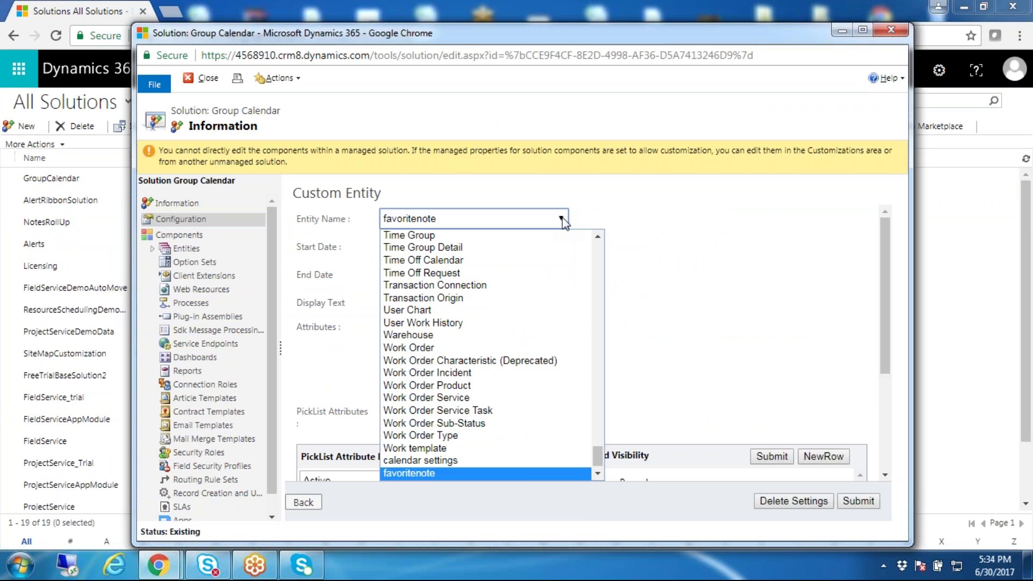
{"action": "left_click", "coordinate": [437, 348]}
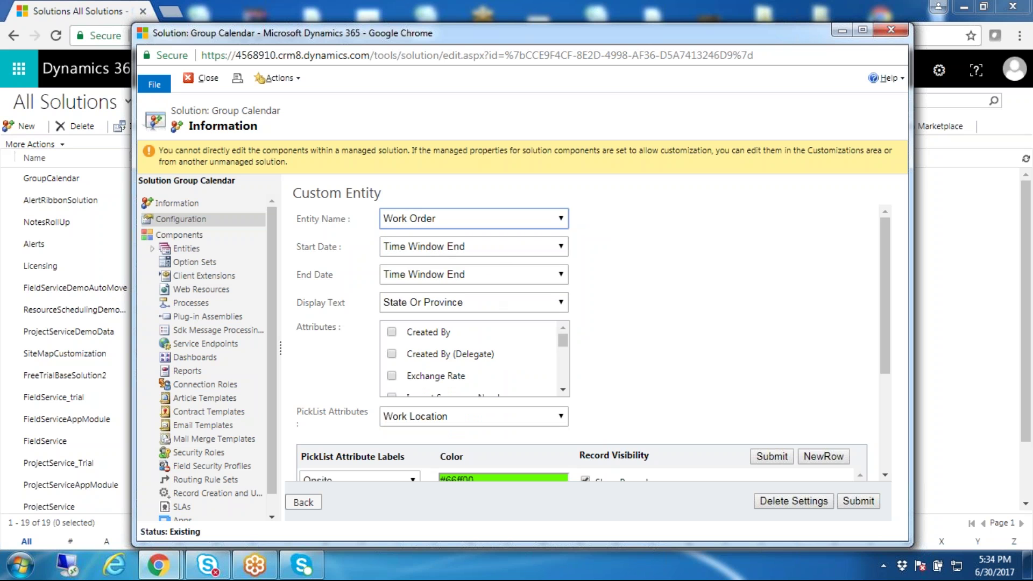
- Review the Time Window End and State Or Province fields and submit
{"action": "scroll", "coordinate": [716, 299], "scroll_direction": "down", "scroll_amount": 3}
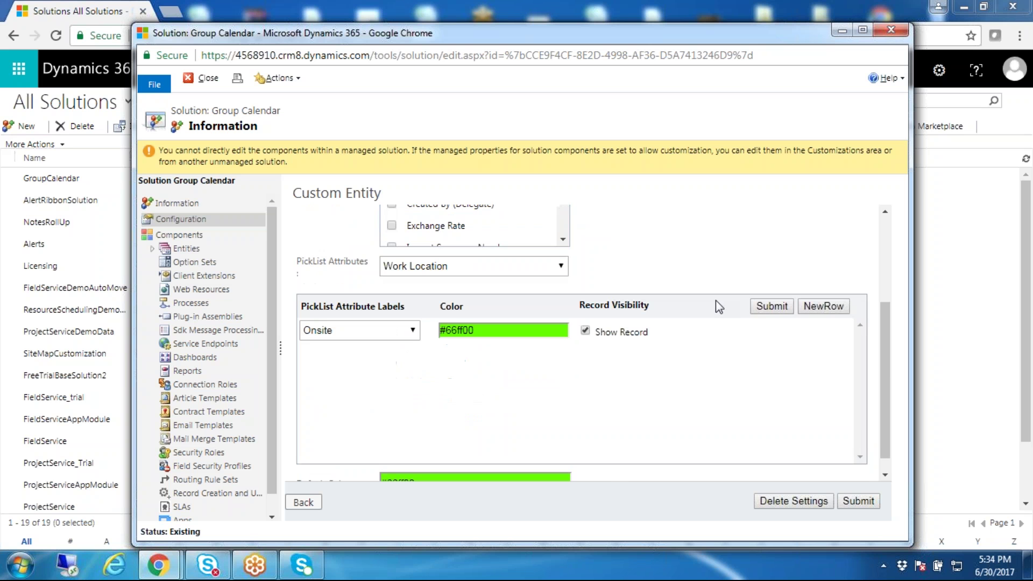
{"action": "scroll", "coordinate": [674, 378], "scroll_direction": "up", "scroll_amount": 2}
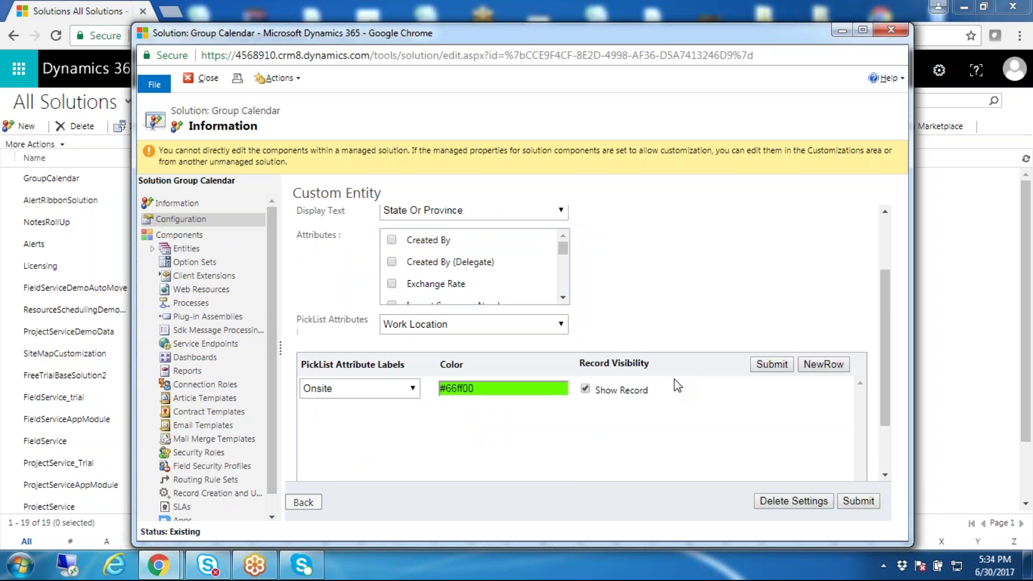
{"action": "scroll", "coordinate": [683, 310], "scroll_direction": "up", "scroll_amount": 2}
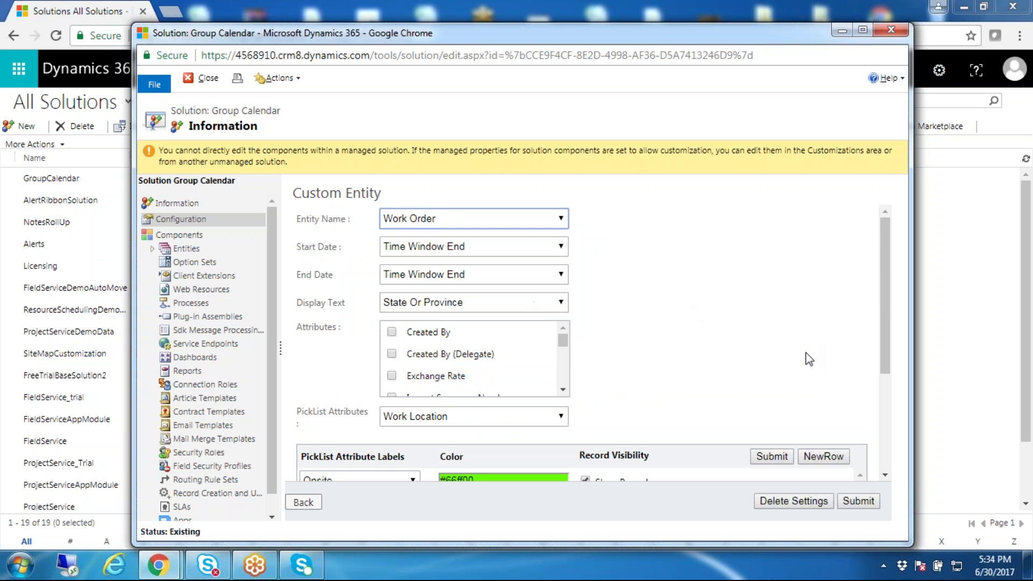
{"action": "scroll", "coordinate": [806, 360], "scroll_direction": "down", "scroll_amount": 4}
{"action": "scroll", "coordinate": [809, 368], "scroll_direction": "up", "scroll_amount": 2}
{"action": "scroll", "coordinate": [808, 367], "scroll_direction": "down", "scroll_amount": 2}
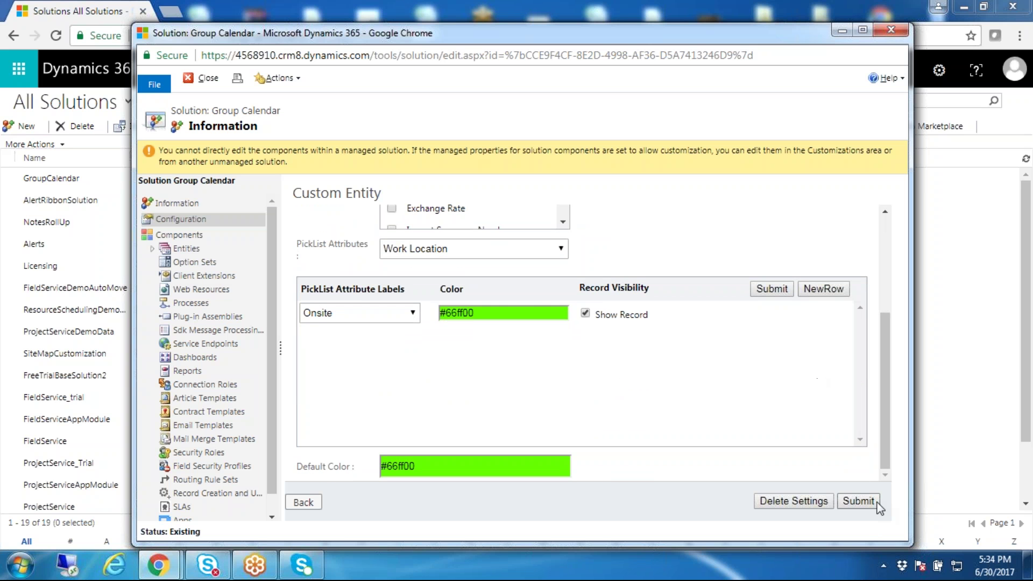
{"action": "left_click", "coordinate": [891, 29]}
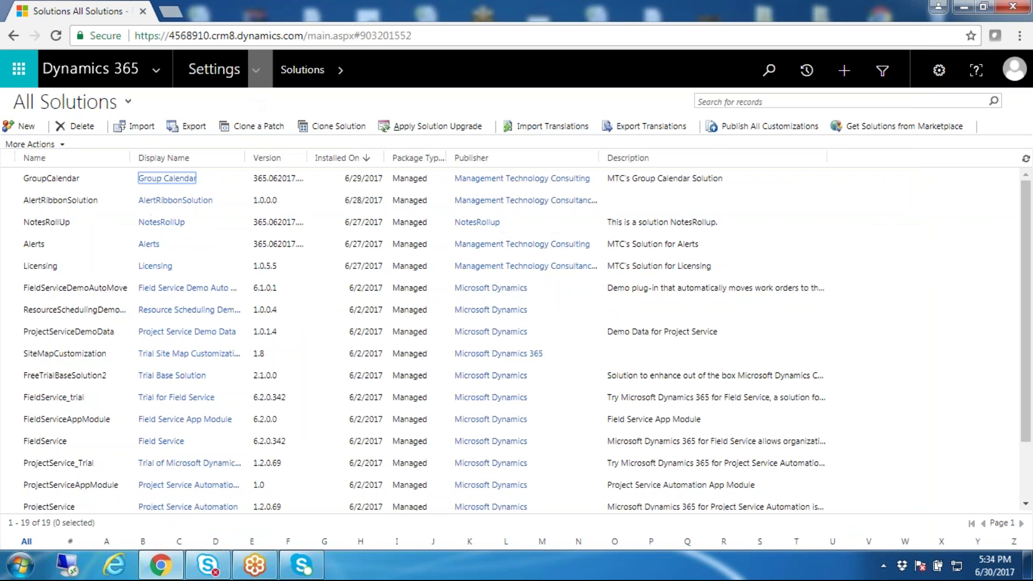
- Switch to the Workplace area and open Group Calendar
{"action": "left_click", "coordinate": [256, 70]}
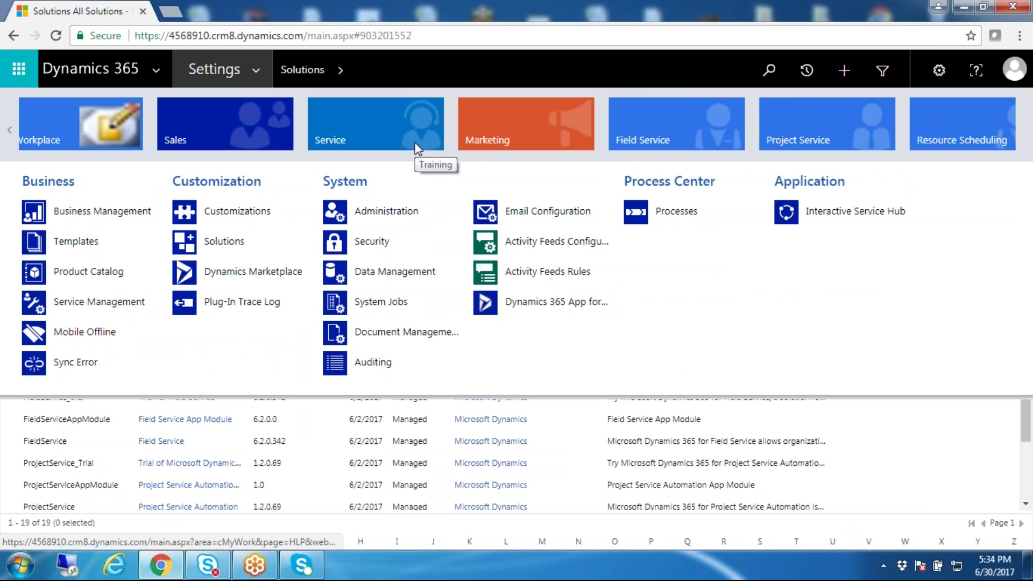
{"action": "left_click", "coordinate": [112, 121]}
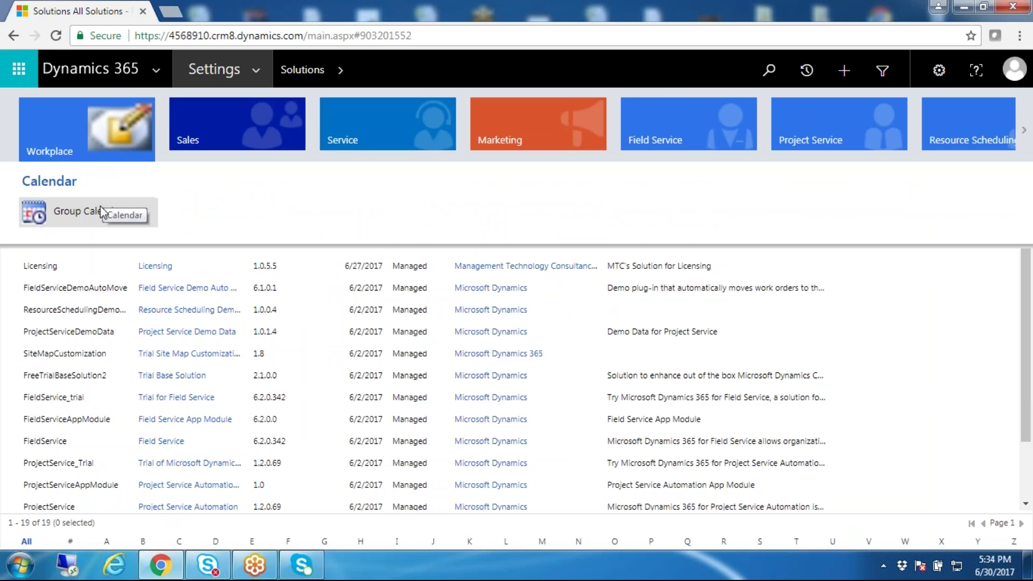
{"action": "left_click", "coordinate": [100, 210]}
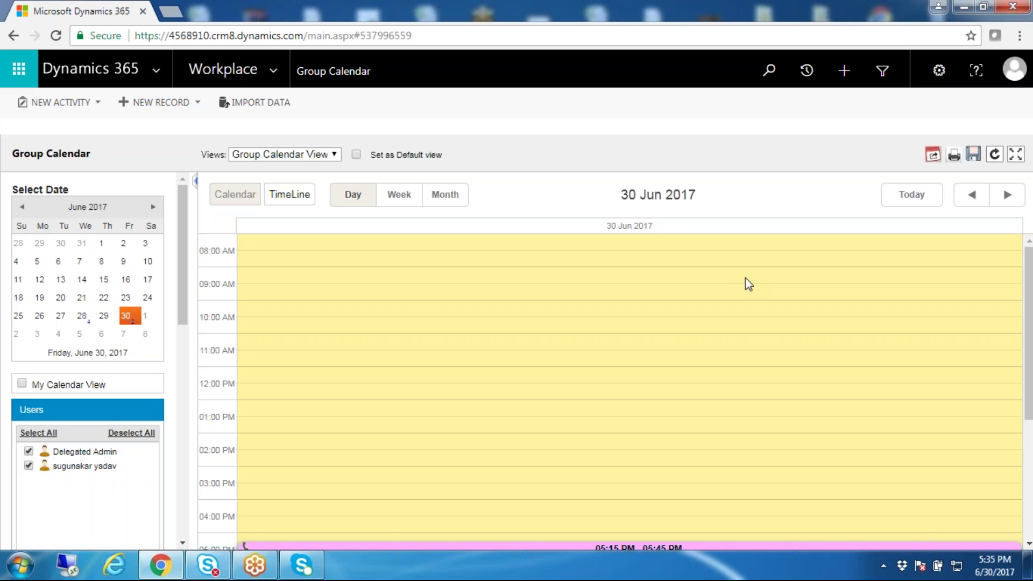
- Scroll the 30 Jun 2017 day view to the 05:15 PM and 08:50 PM call appointments
{"action": "scroll", "coordinate": [729, 304], "scroll_direction": "down", "scroll_amount": 3}
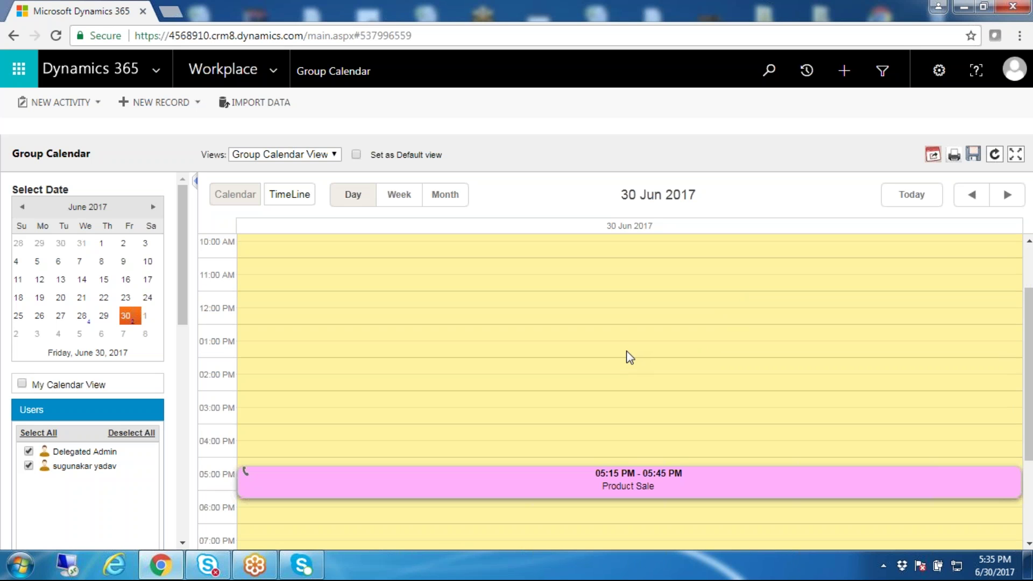
{"action": "scroll", "coordinate": [584, 331], "scroll_direction": "down", "scroll_amount": 1}
{"action": "scroll", "coordinate": [583, 331], "scroll_direction": "down", "scroll_amount": 5}
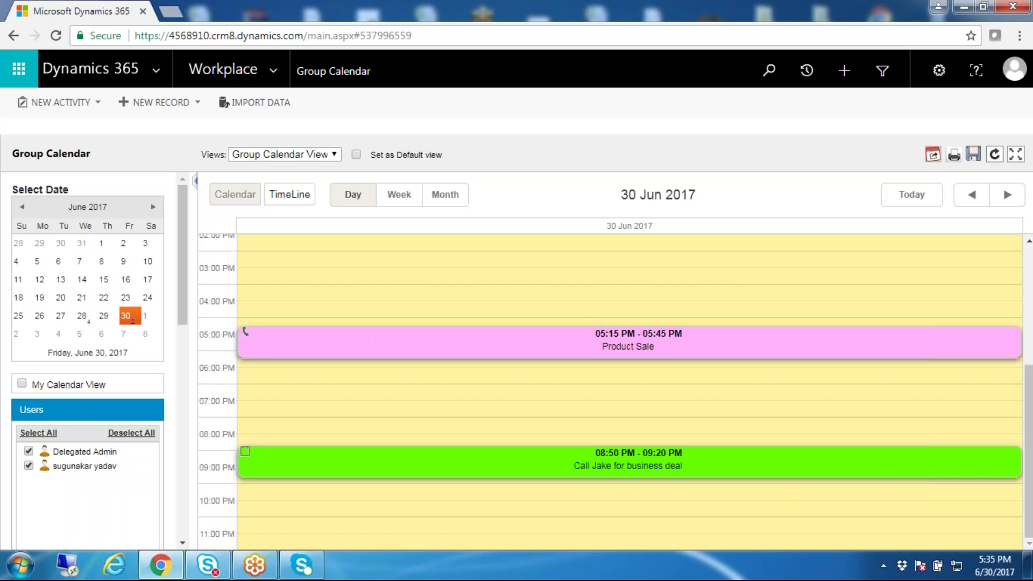